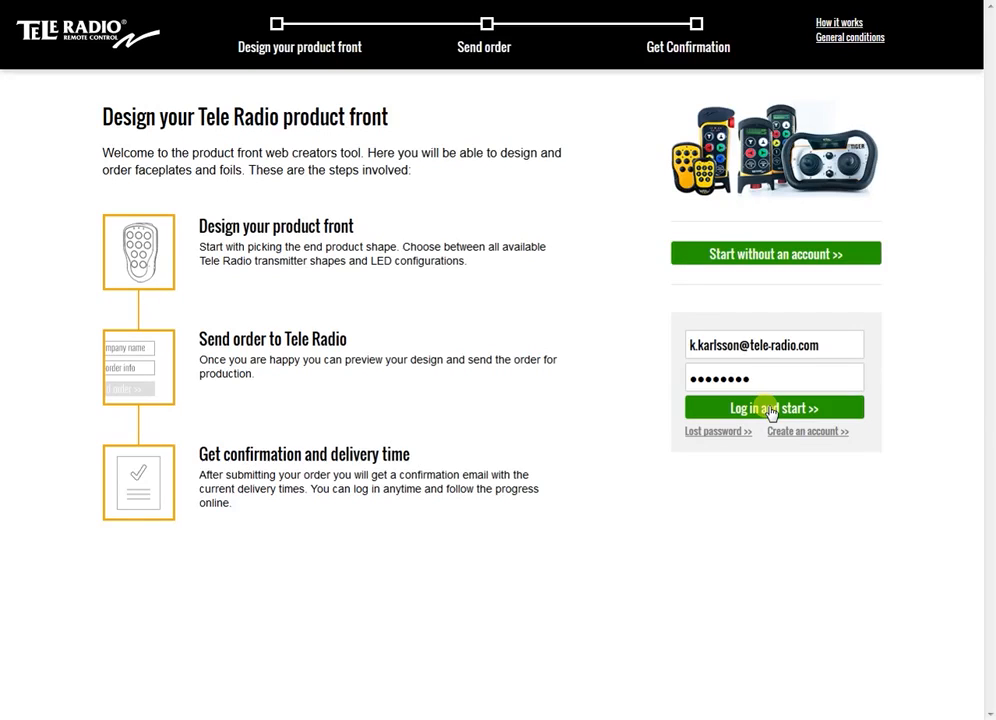
Log in with the credentials already filled in and review the order history and design library
{"action": "left_click", "coordinate": [771, 409]}
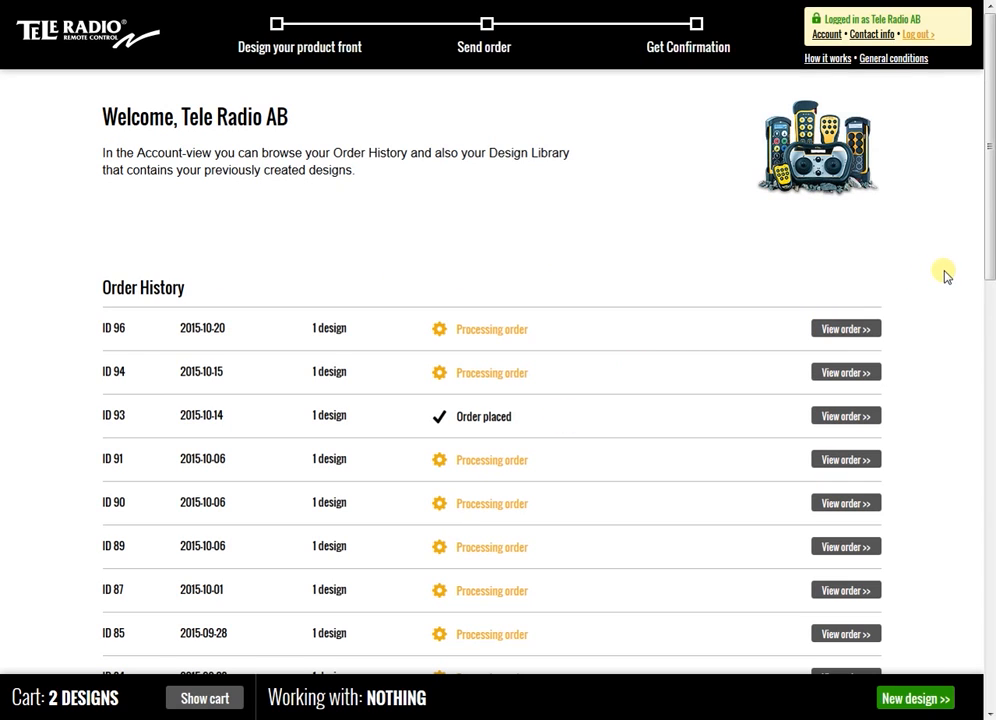
{"action": "scroll", "coordinate": [988, 265], "scroll_direction": "down", "scroll_amount": 1}
{"action": "left_click_drag", "start_coordinate": [988, 265], "coordinate": [984, 684]}
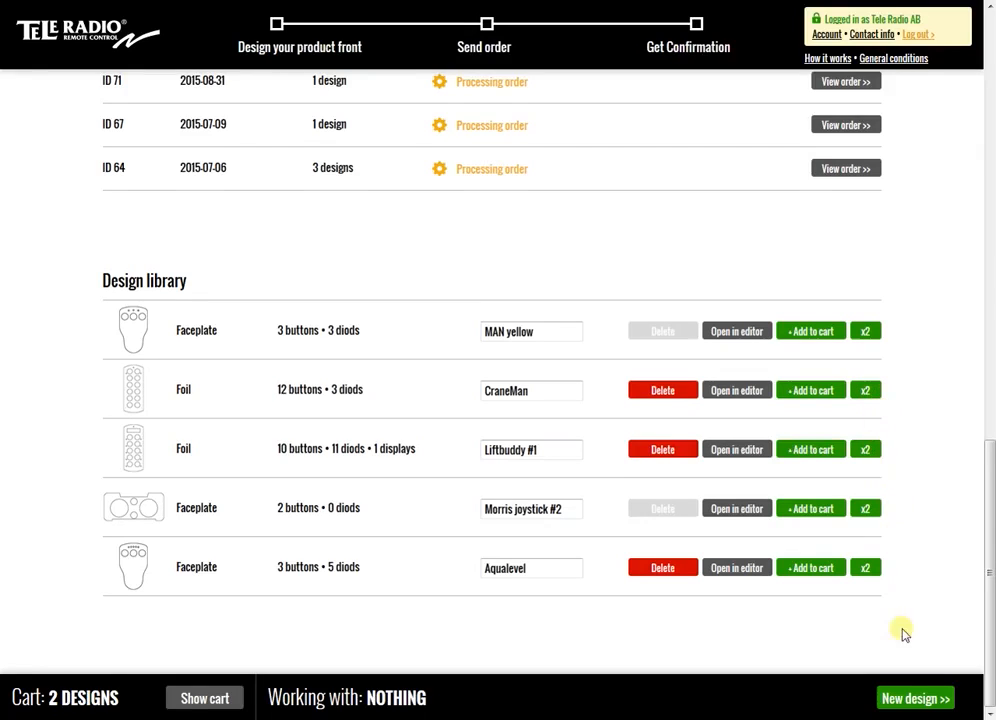
Start a new design and select the faceplate/foil product model for the T60, Lynx and Panther systems
{"action": "left_click", "coordinate": [922, 699]}
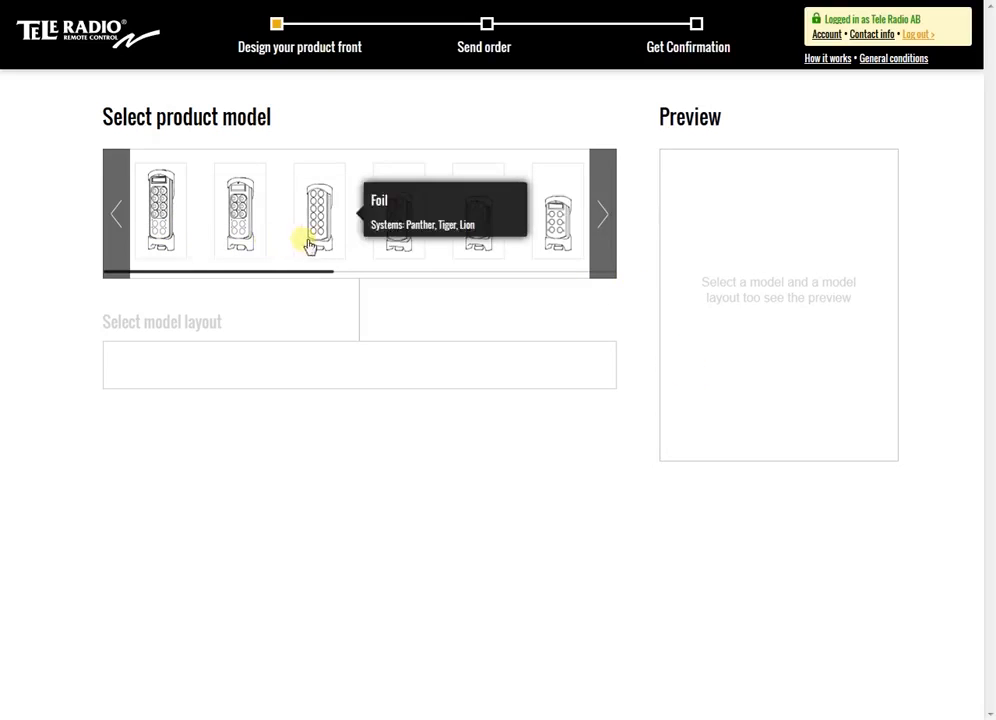
{"action": "left_click", "coordinate": [611, 237]}
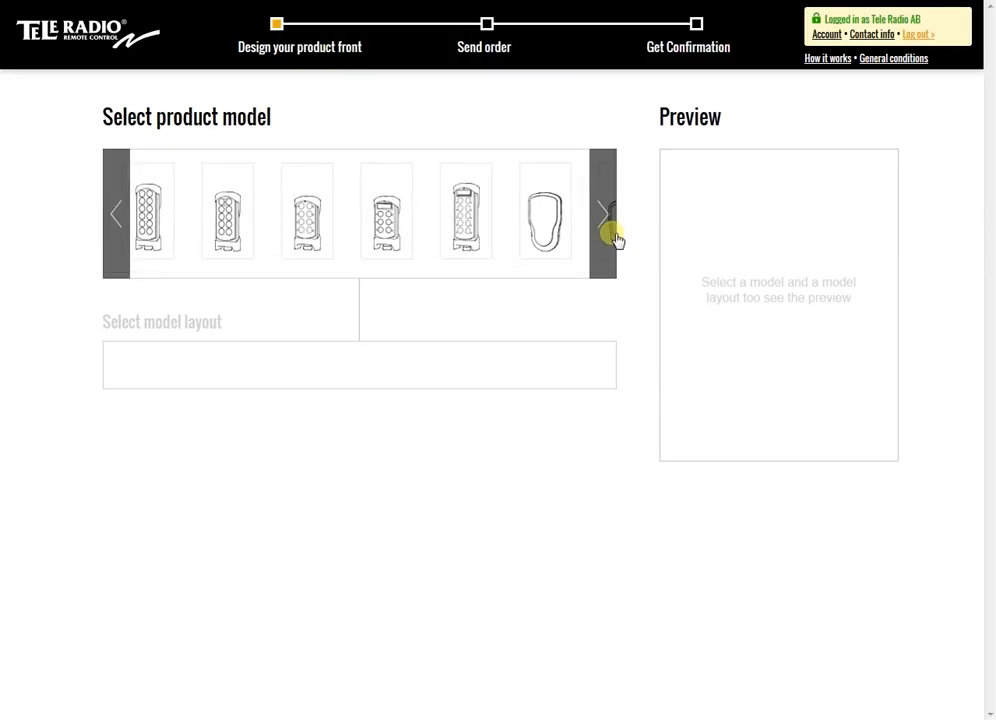
{"action": "left_click", "coordinate": [611, 237]}
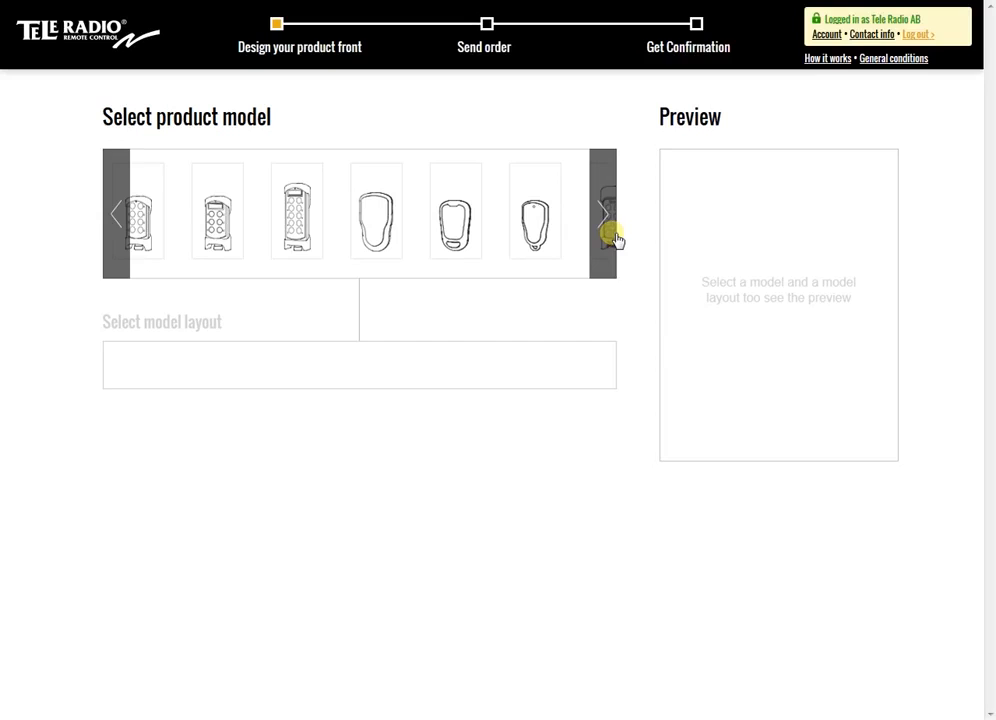
{"action": "left_click", "coordinate": [611, 237]}
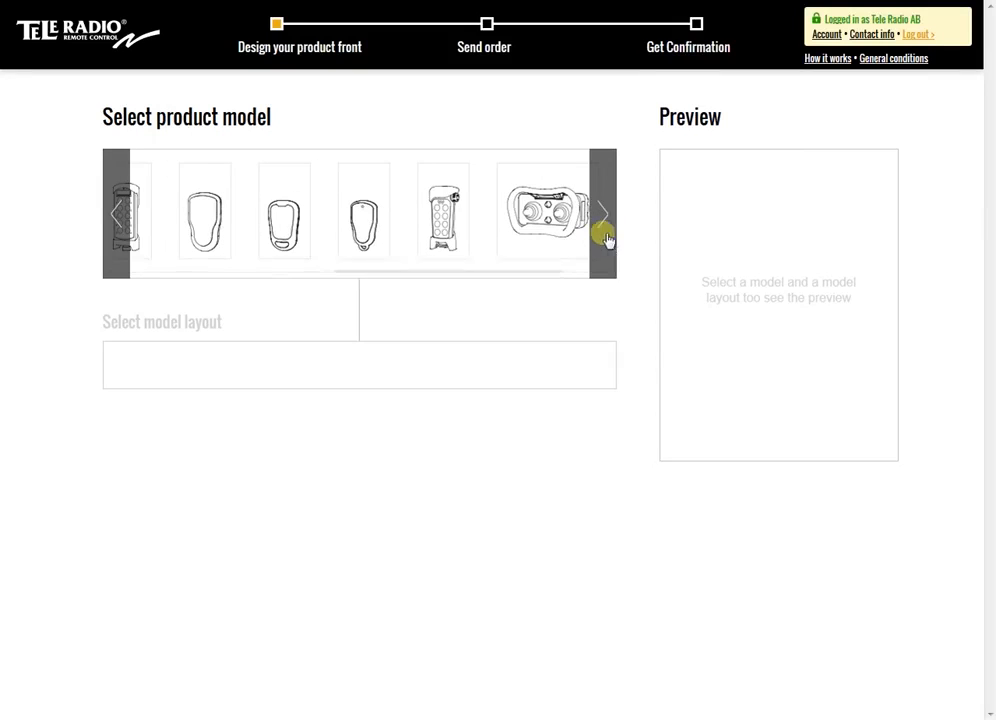
{"action": "left_click", "coordinate": [210, 242]}
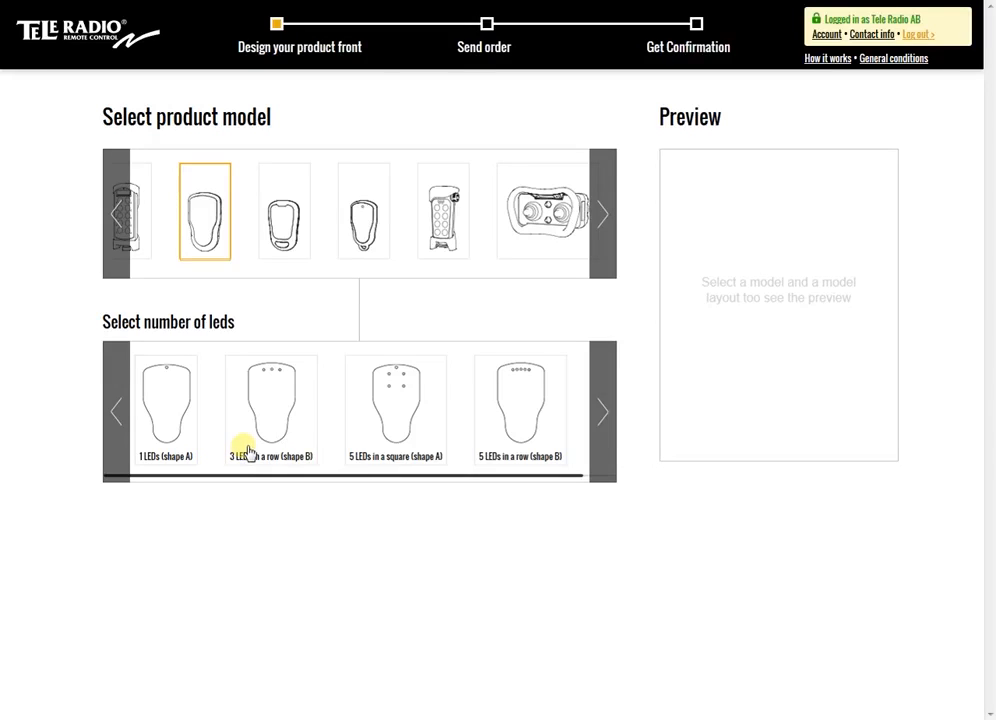
Choose the layout with 5 LEDs in a row (shape B) and 3 buttons, and open the faceplate in the design editor
{"action": "left_click", "coordinate": [534, 397]}
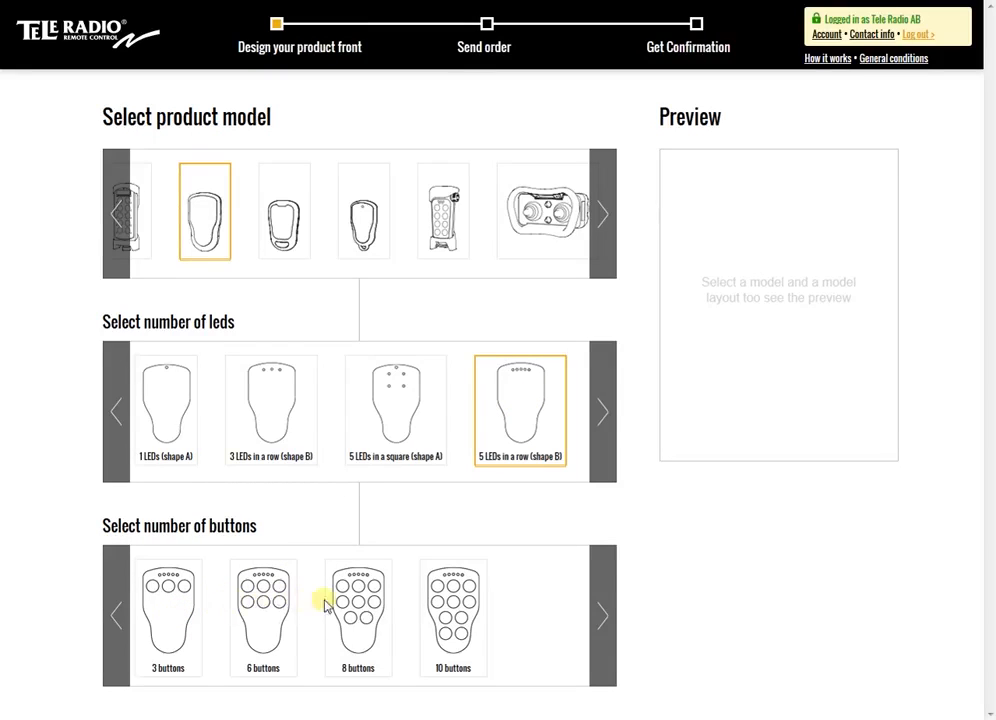
{"action": "left_click", "coordinate": [180, 609]}
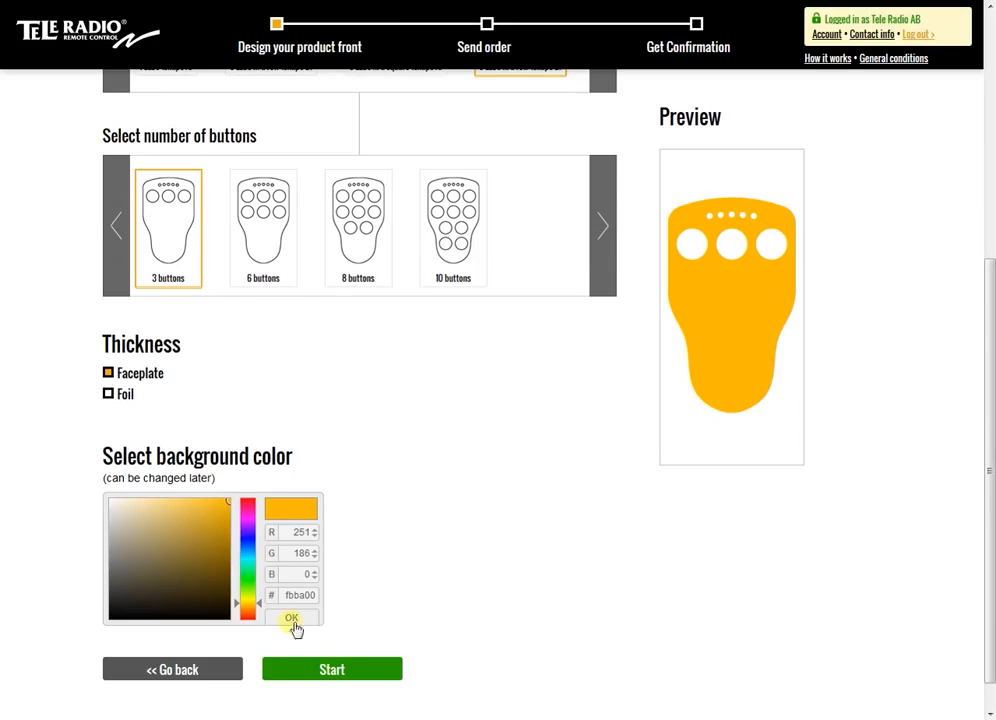
{"action": "left_click", "coordinate": [327, 672]}
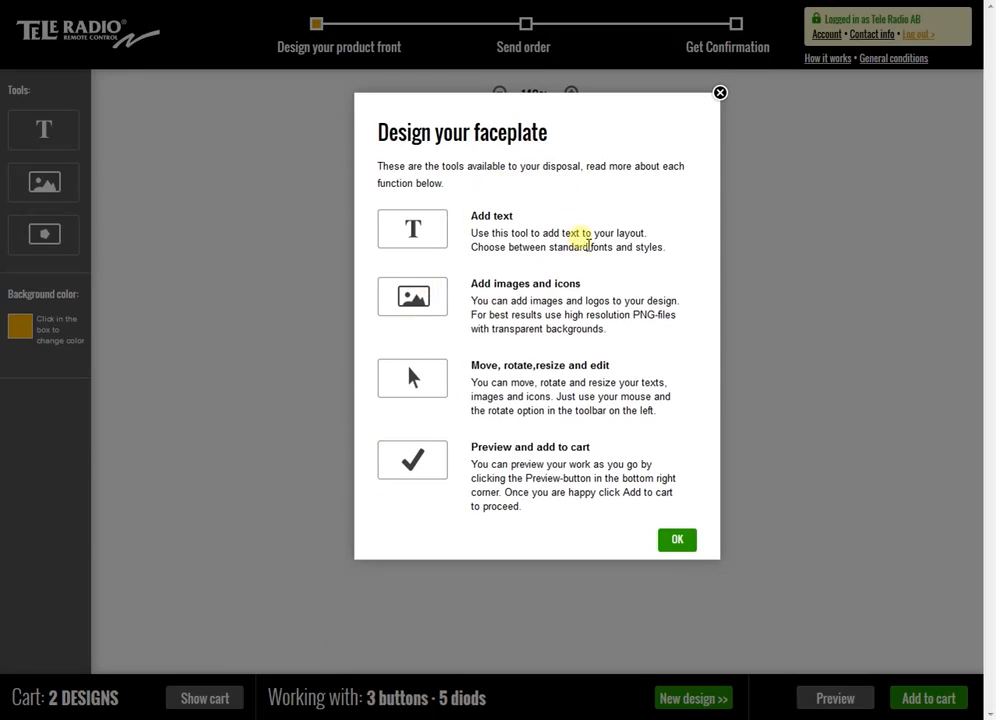
{"action": "left_click", "coordinate": [676, 541]}
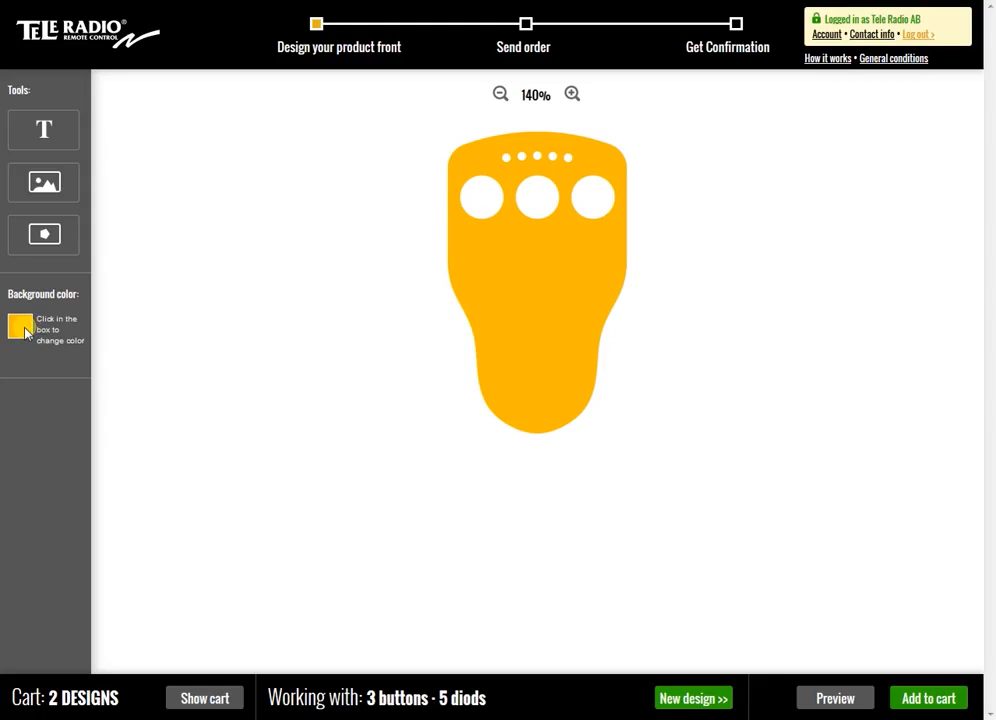
Add the text UP to the faceplate in Arial and set its style to bold
{"action": "left_click", "coordinate": [57, 133]}
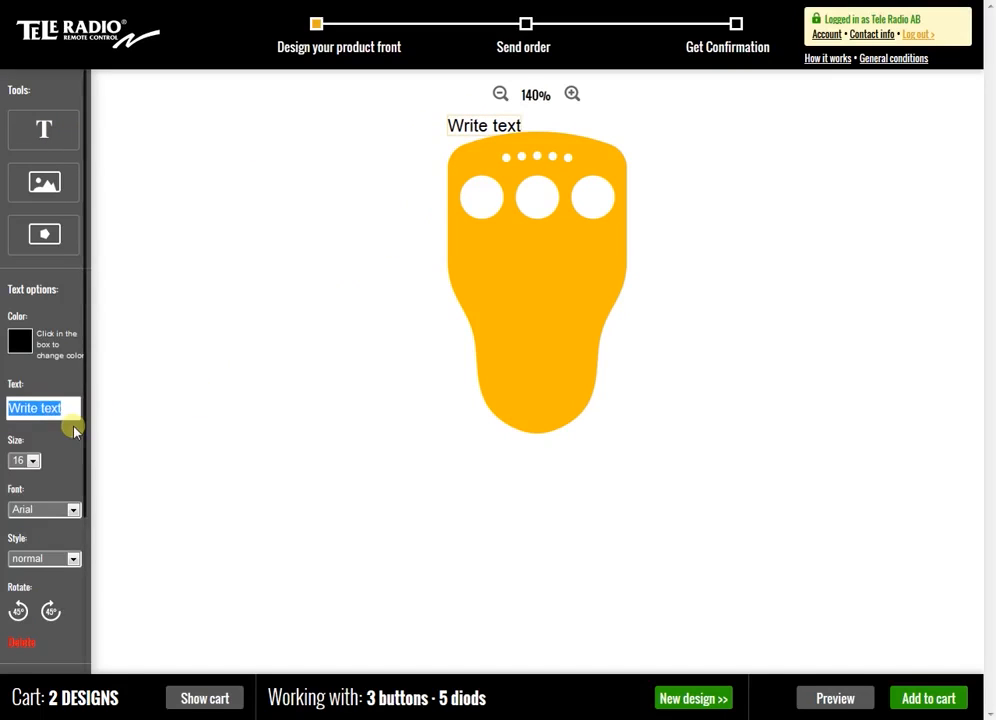
{"action": "type", "text": "UP"}
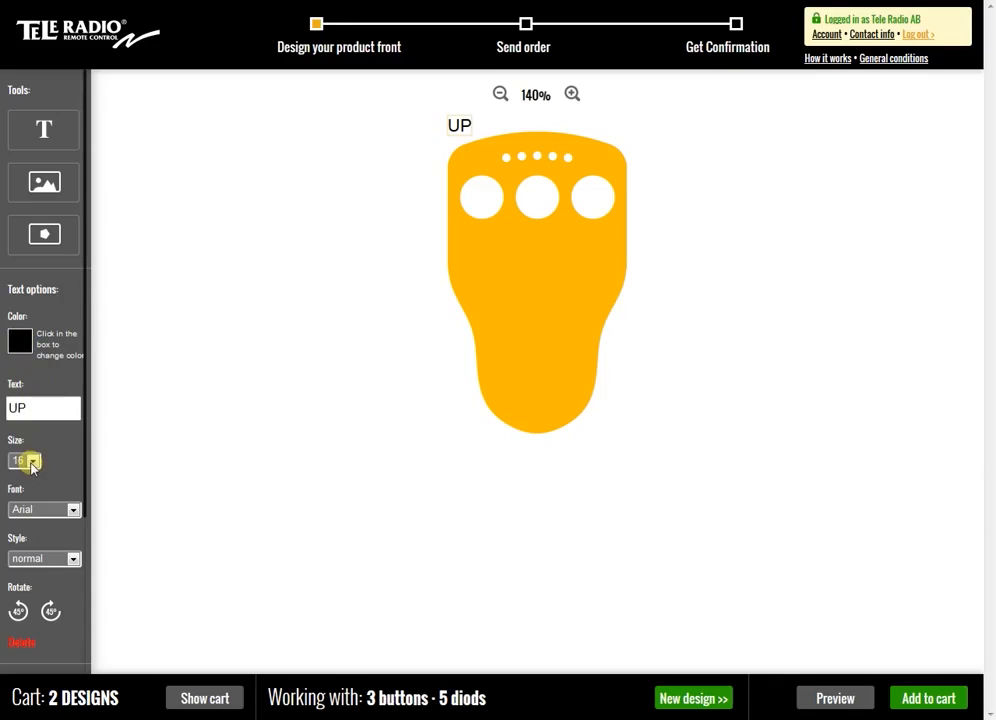
{"action": "left_click", "coordinate": [73, 510]}
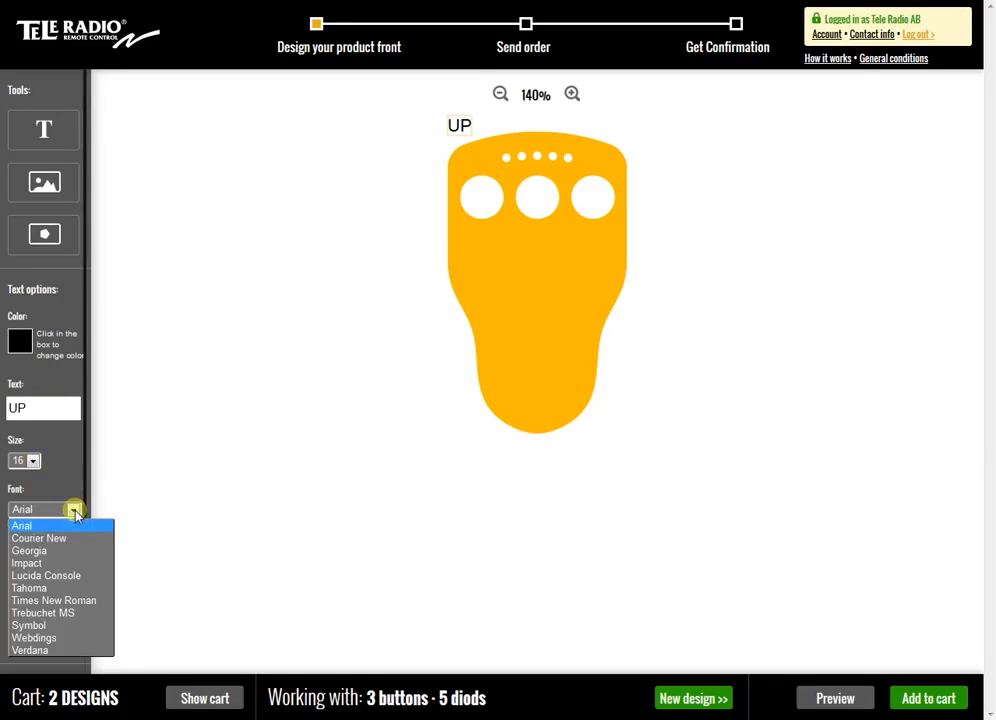
{"action": "left_click", "coordinate": [74, 511]}
{"action": "left_click", "coordinate": [75, 559]}
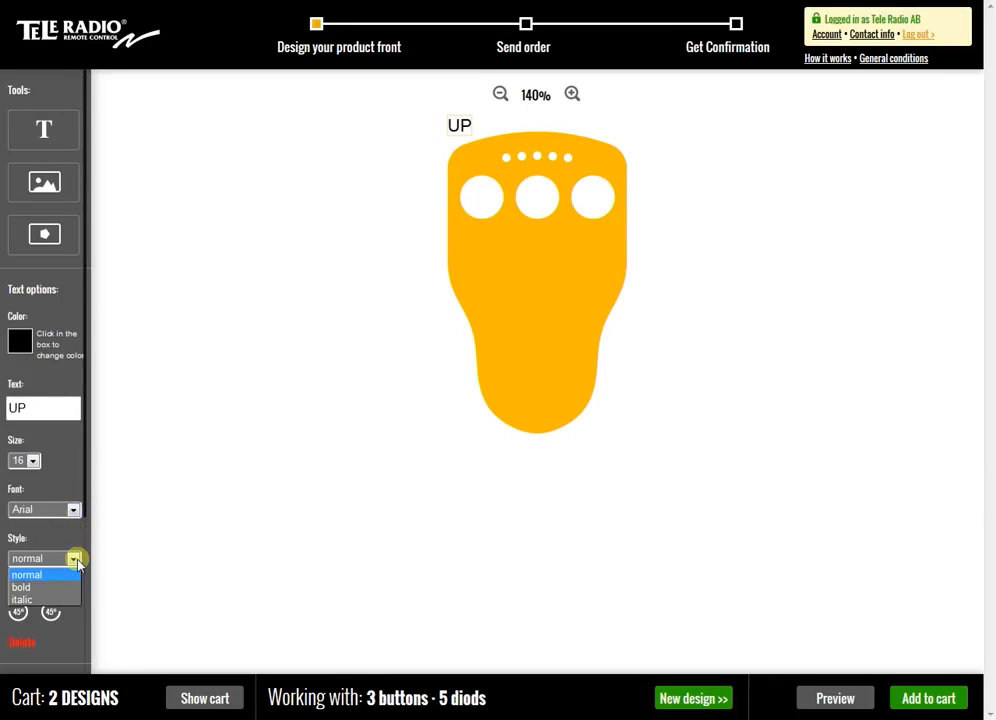
{"action": "left_click", "coordinate": [43, 594]}
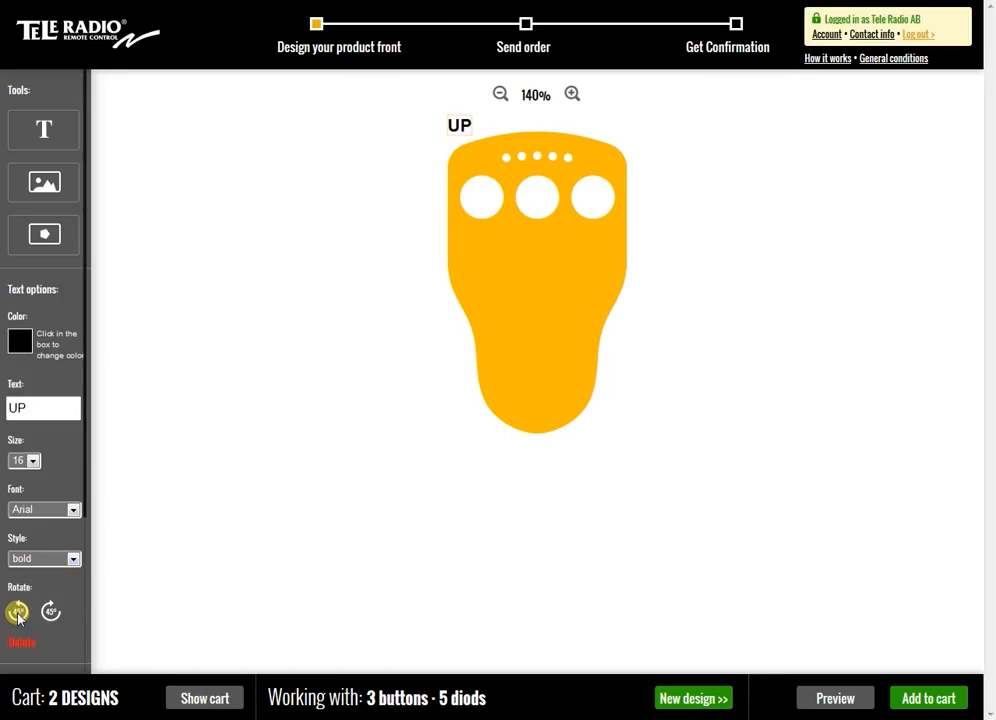
Try rotating the UP text in 45° increments and return it to horizontal
{"action": "left_click", "coordinate": [50, 615]}
{"action": "left_click", "coordinate": [51, 614]}
{"action": "left_click", "coordinate": [51, 614]}
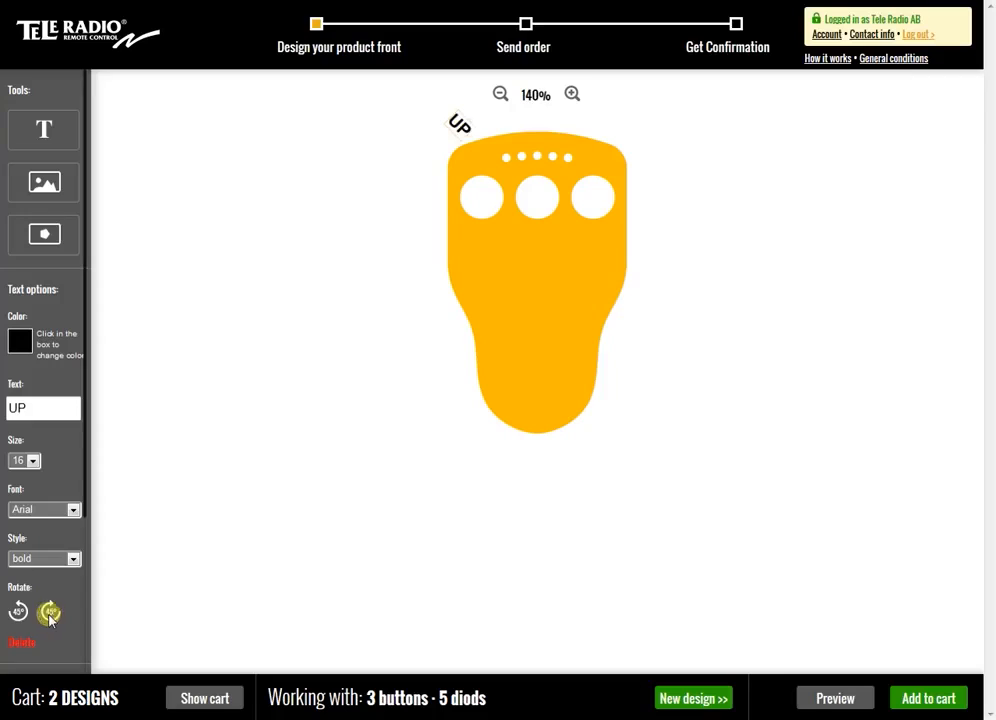
{"action": "left_click", "coordinate": [20, 611]}
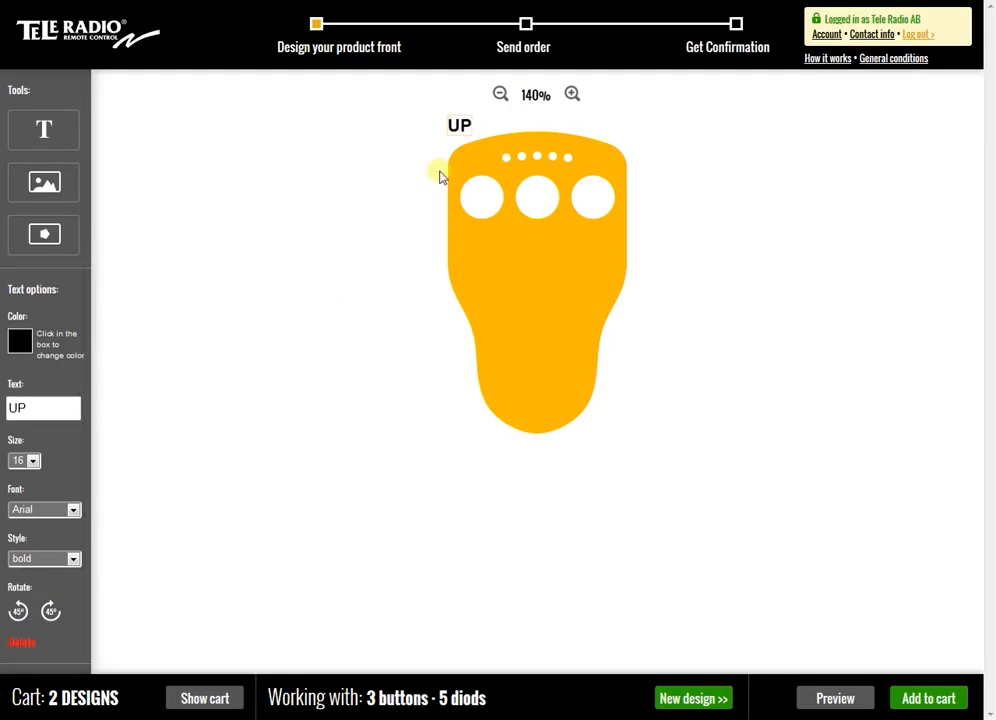
Place the UP text beneath the left button hole and add a DOWN text beneath the right button hole
{"action": "left_click_drag", "start_coordinate": [465, 136], "coordinate": [469, 166]}
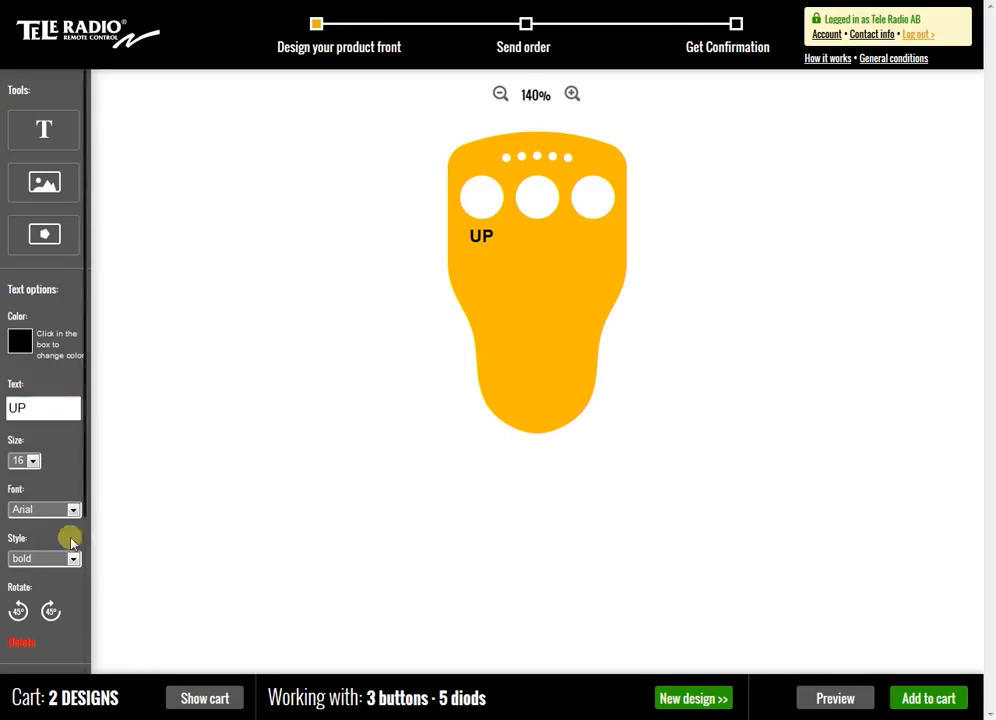
{"action": "left_click", "coordinate": [44, 135]}
{"action": "left_click_drag", "start_coordinate": [71, 411], "coordinate": [1, 410]}
{"action": "type", "text": "Down"}
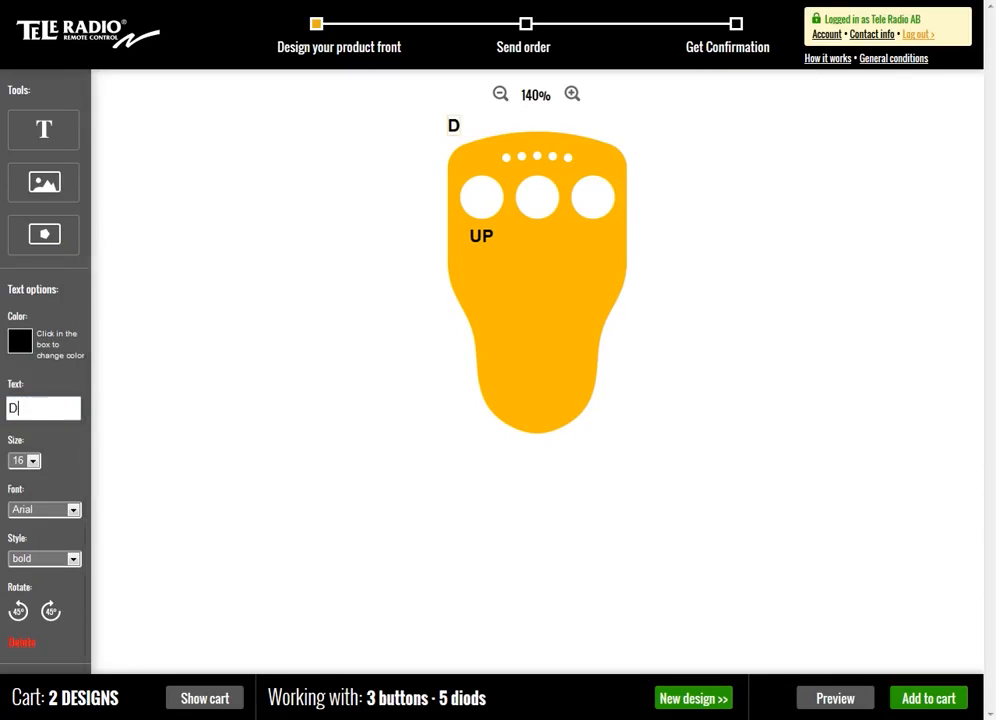
{"action": "key", "text": "BackSpace"}
{"action": "key", "text": "BackSpace"}
{"action": "key", "text": "BackSpace"}
{"action": "type", "text": "OWN"}
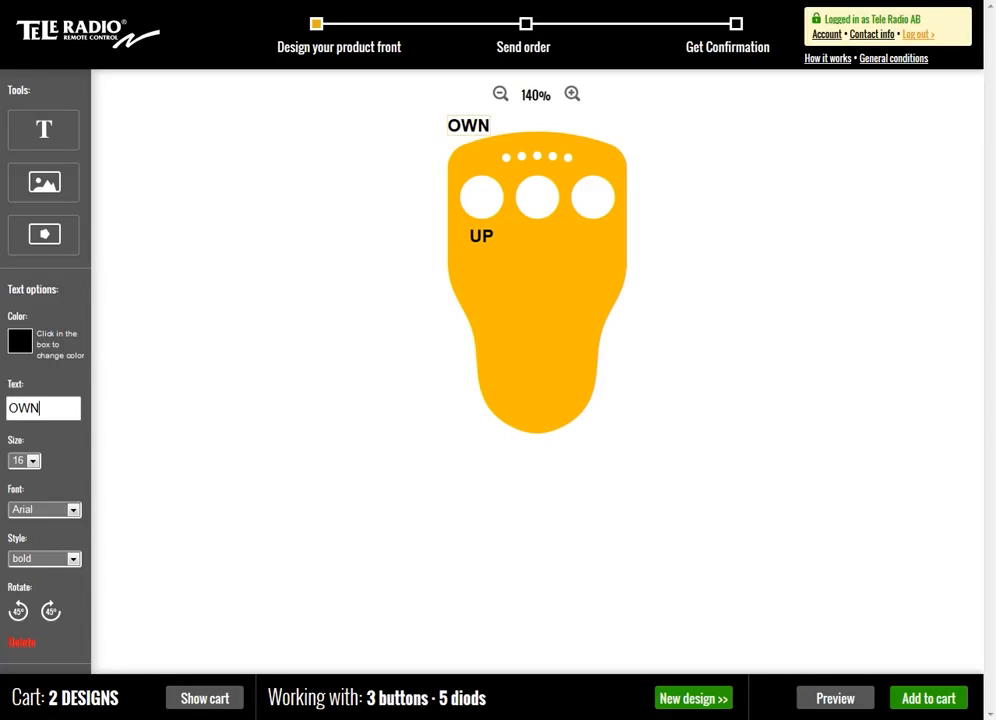
{"action": "key", "text": "BackSpace"}
{"action": "key", "text": "BackSpace"}
{"action": "key", "text": "BackSpace"}
{"action": "type", "text": "DOW"}
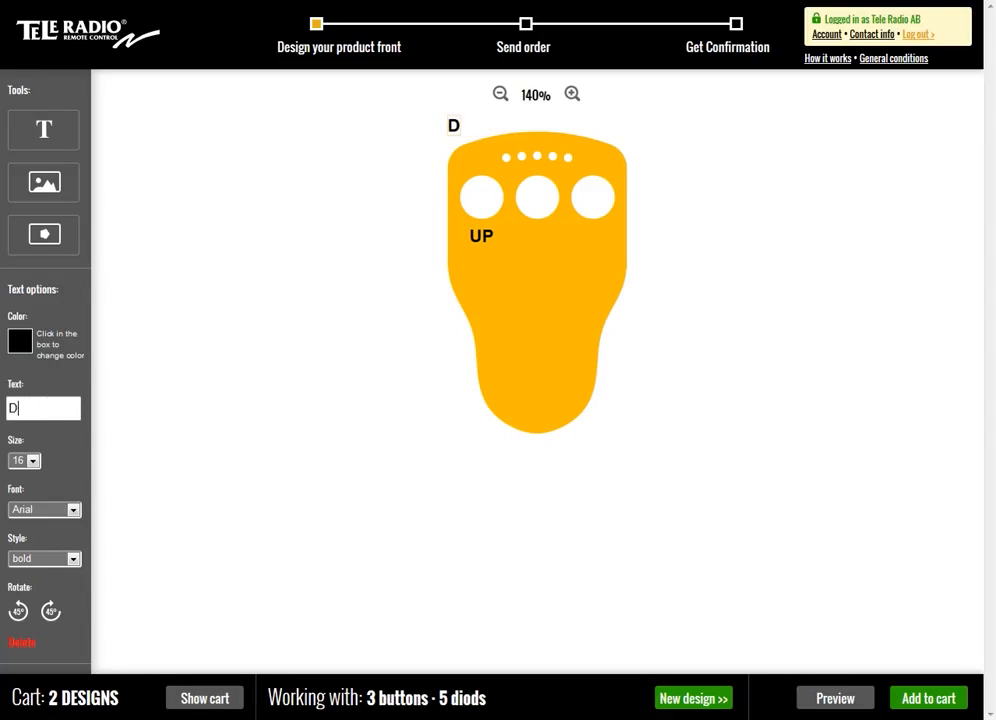
{"action": "left_click_drag", "start_coordinate": [456, 124], "coordinate": [594, 240]}
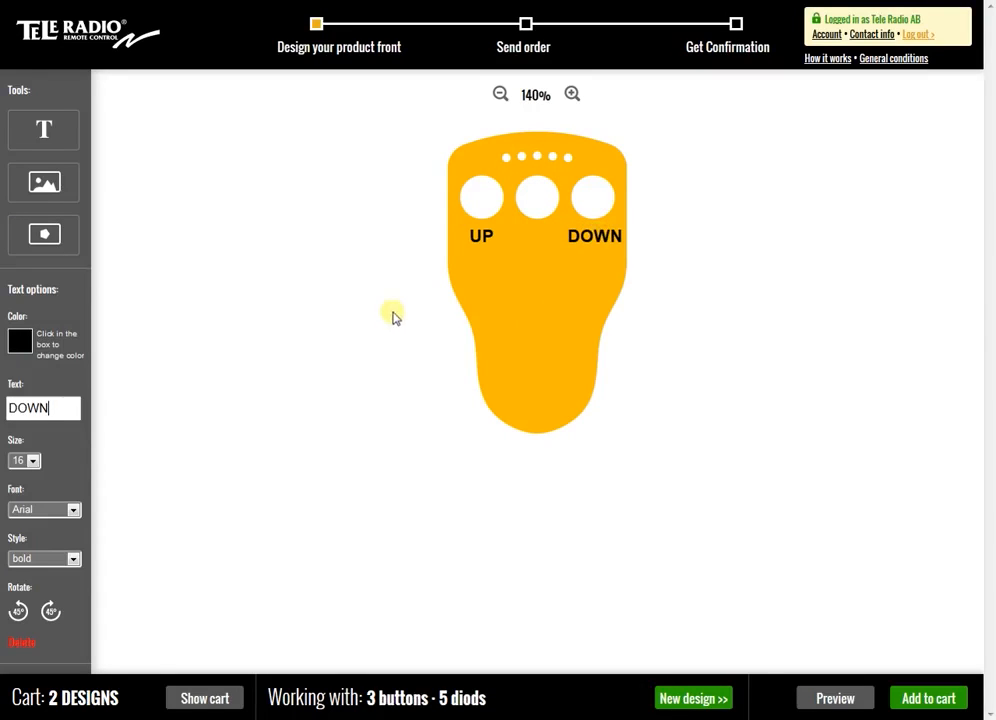
Set the DOWN and UP texts to size 12 and align them at equal height, centred beneath their button holes
{"action": "left_click", "coordinate": [33, 460]}
{"action": "left_click", "coordinate": [22, 501]}
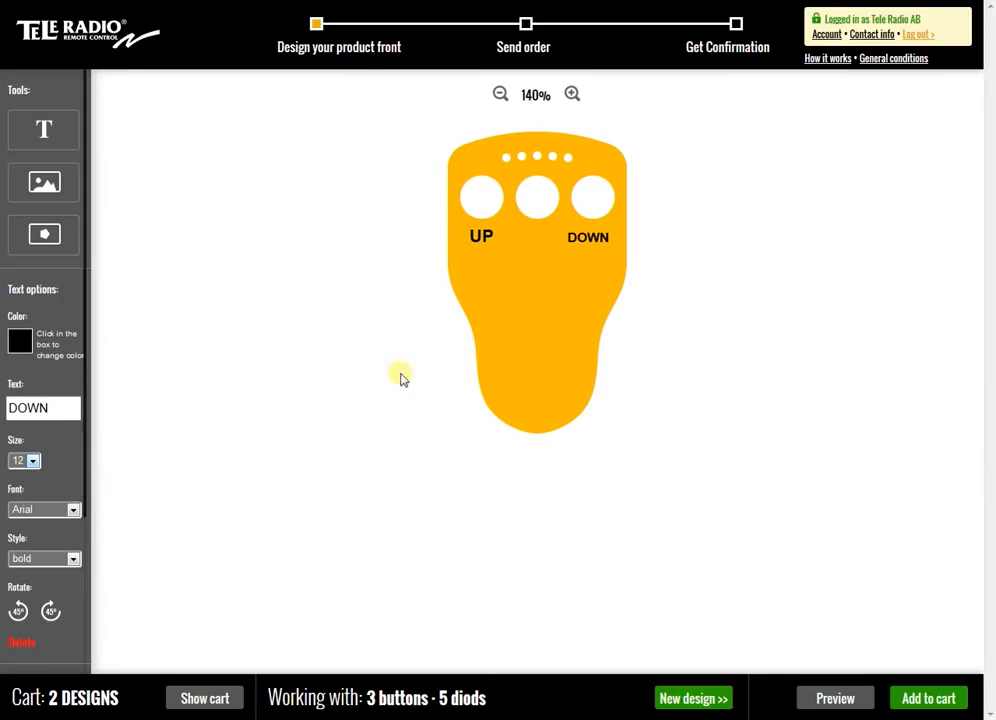
{"action": "left_click_drag", "start_coordinate": [593, 238], "coordinate": [597, 232]}
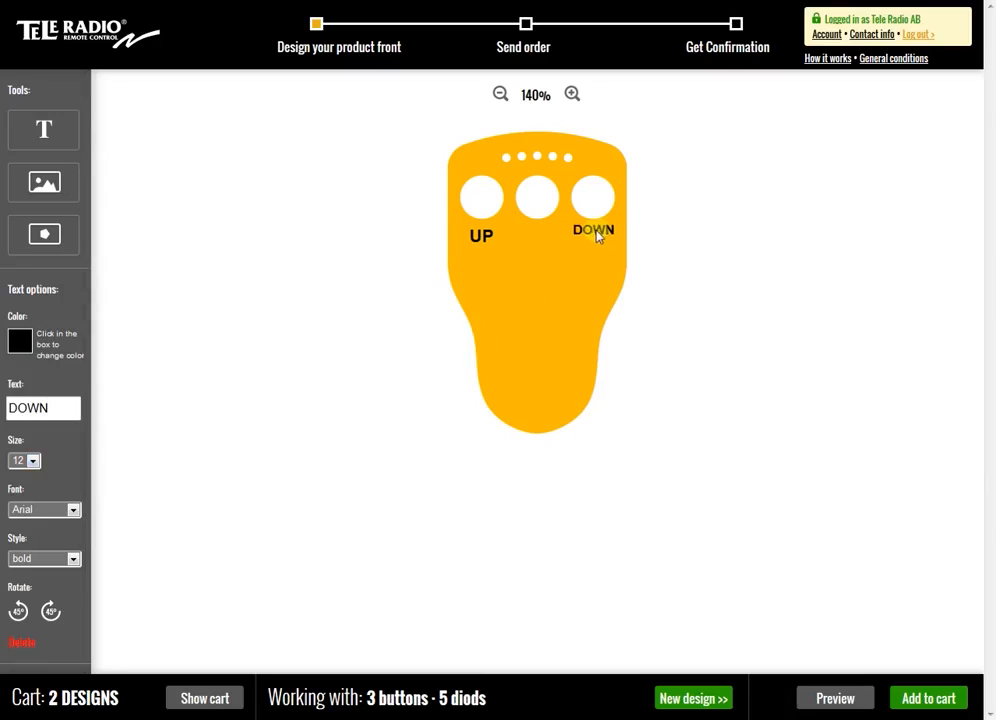
{"action": "left_click", "coordinate": [481, 238]}
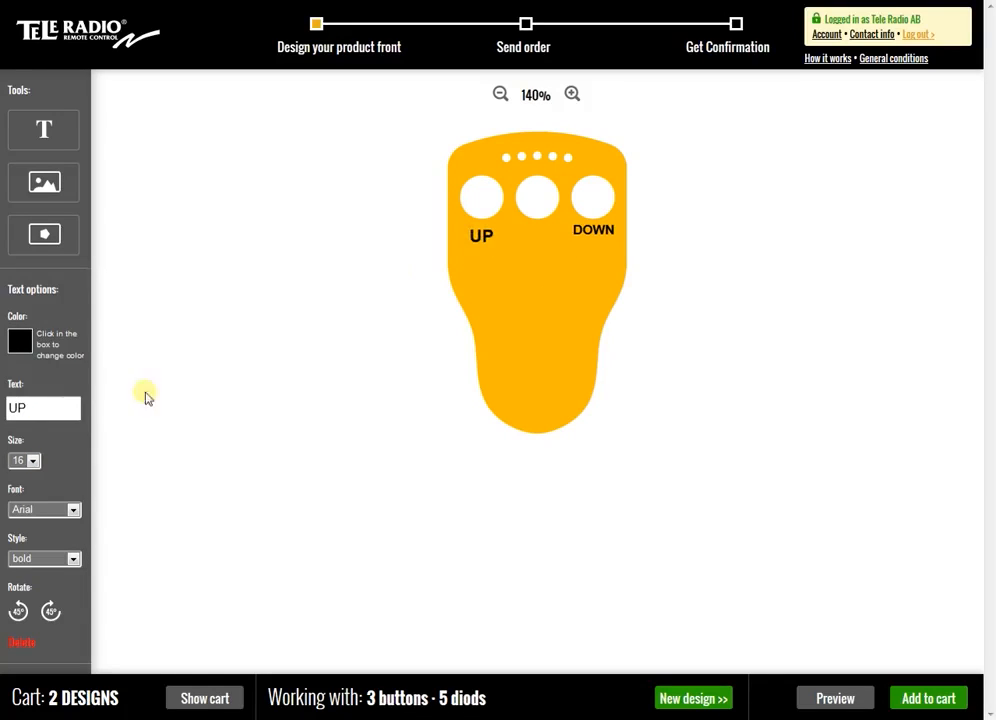
{"action": "left_click", "coordinate": [33, 460]}
{"action": "left_click", "coordinate": [16, 501]}
Add the black light bulb icon from the icon library to the faceplate and shrink it to less than half a button hole's width
{"action": "left_click", "coordinate": [573, 95]}
{"action": "left_click", "coordinate": [573, 95]}
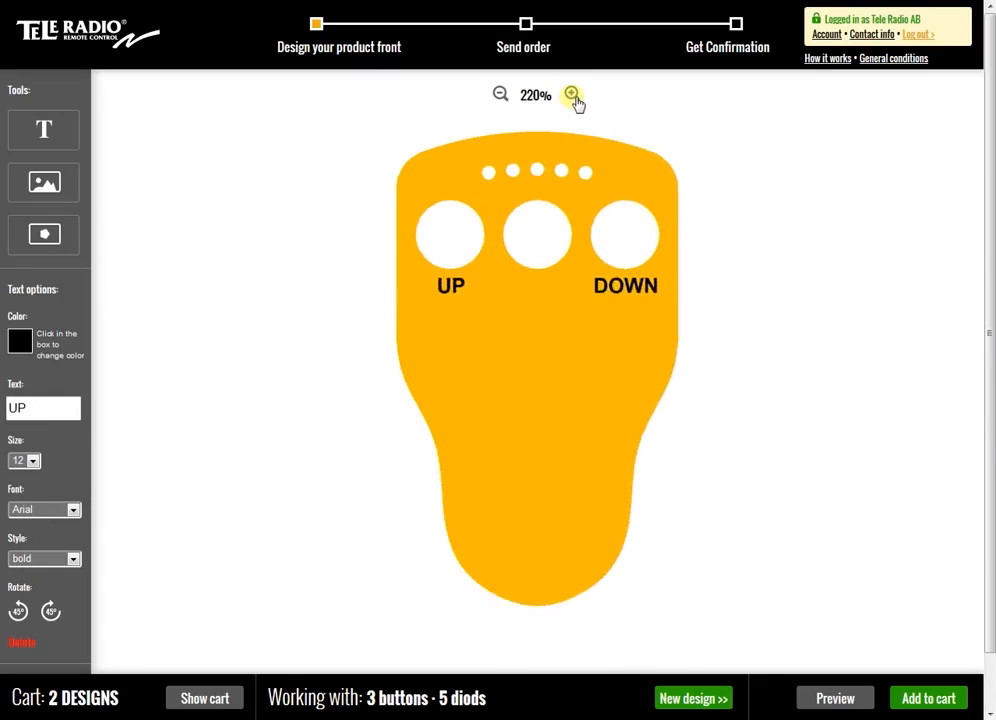
{"action": "left_click", "coordinate": [572, 95]}
{"action": "left_click", "coordinate": [572, 95]}
{"action": "left_click", "coordinate": [572, 95]}
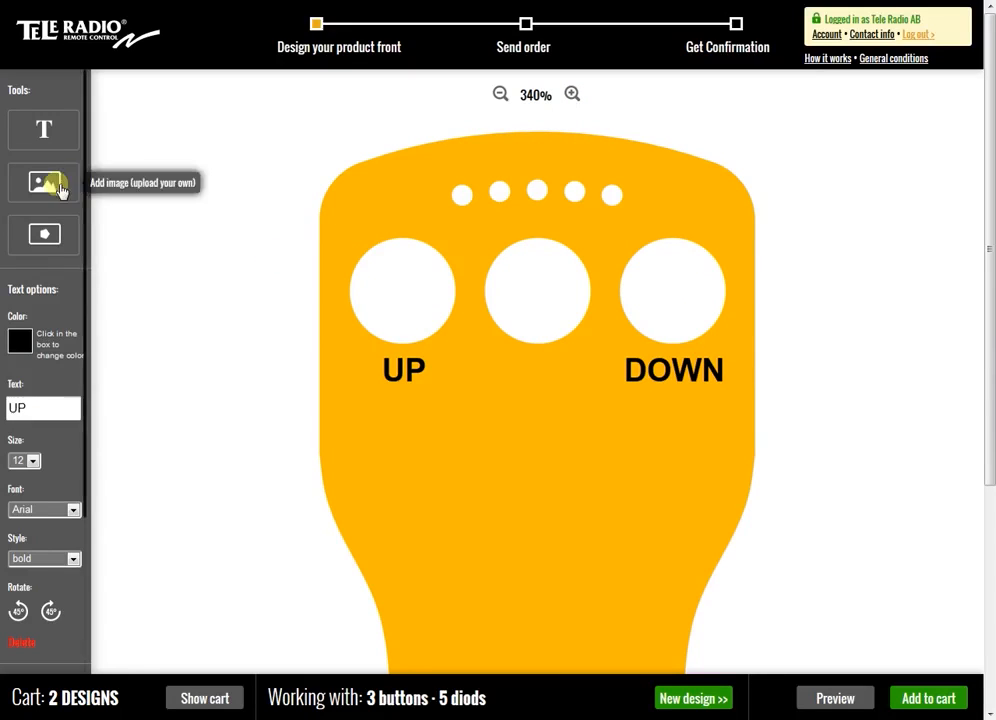
{"action": "left_click", "coordinate": [44, 240]}
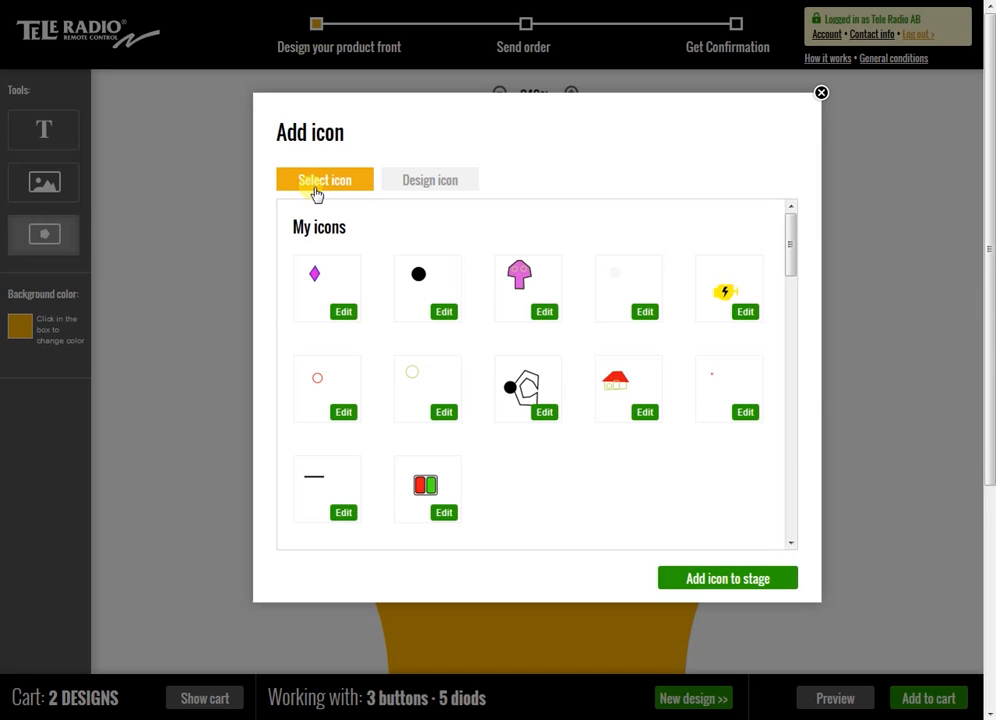
{"action": "left_click_drag", "start_coordinate": [789, 229], "coordinate": [796, 401]}
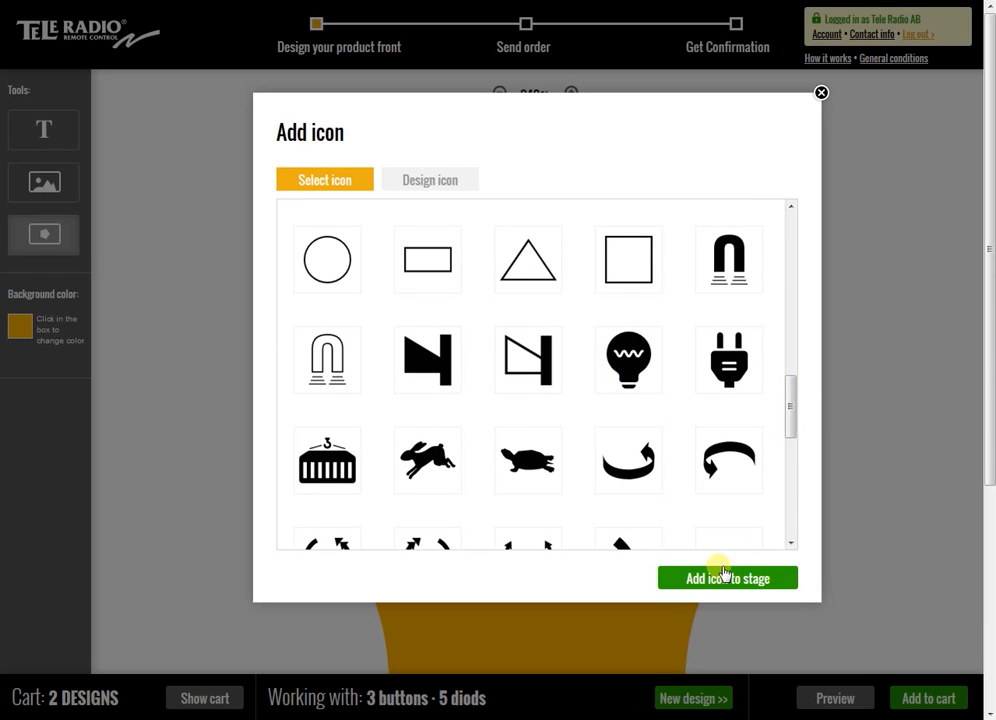
{"action": "left_click", "coordinate": [646, 352]}
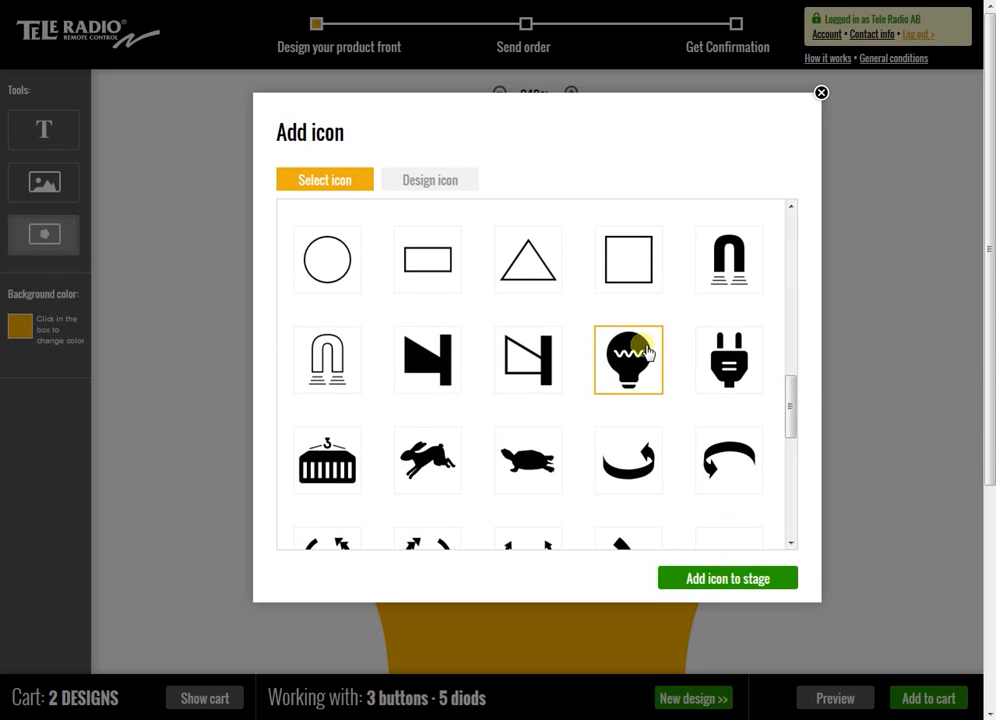
{"action": "left_click", "coordinate": [733, 580]}
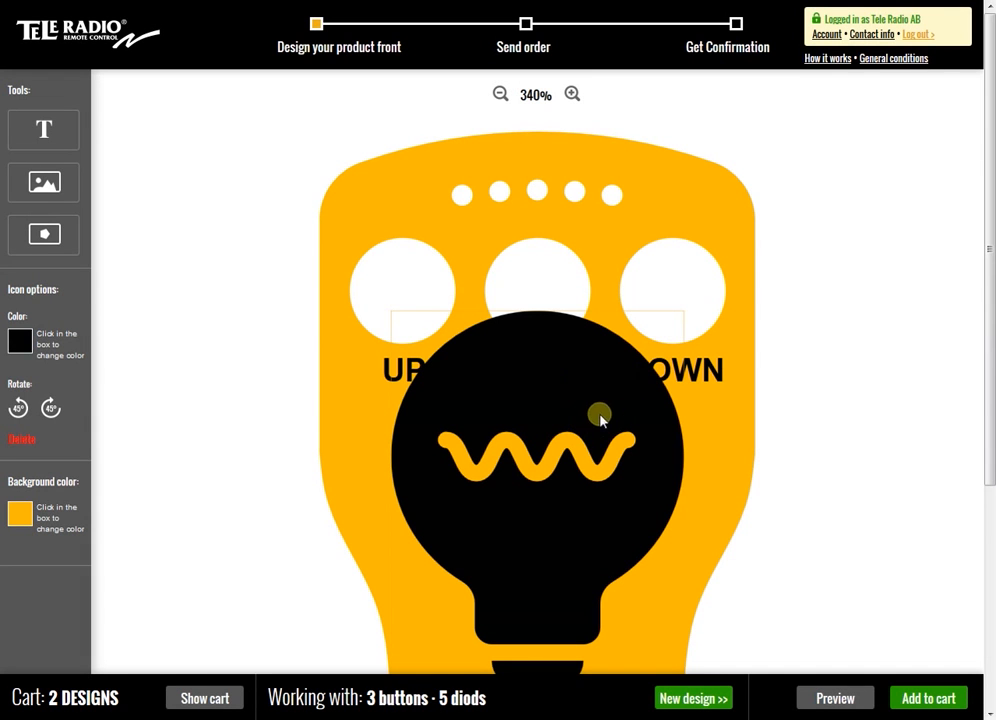
{"action": "left_click_drag", "start_coordinate": [984, 290], "coordinate": [990, 357]}
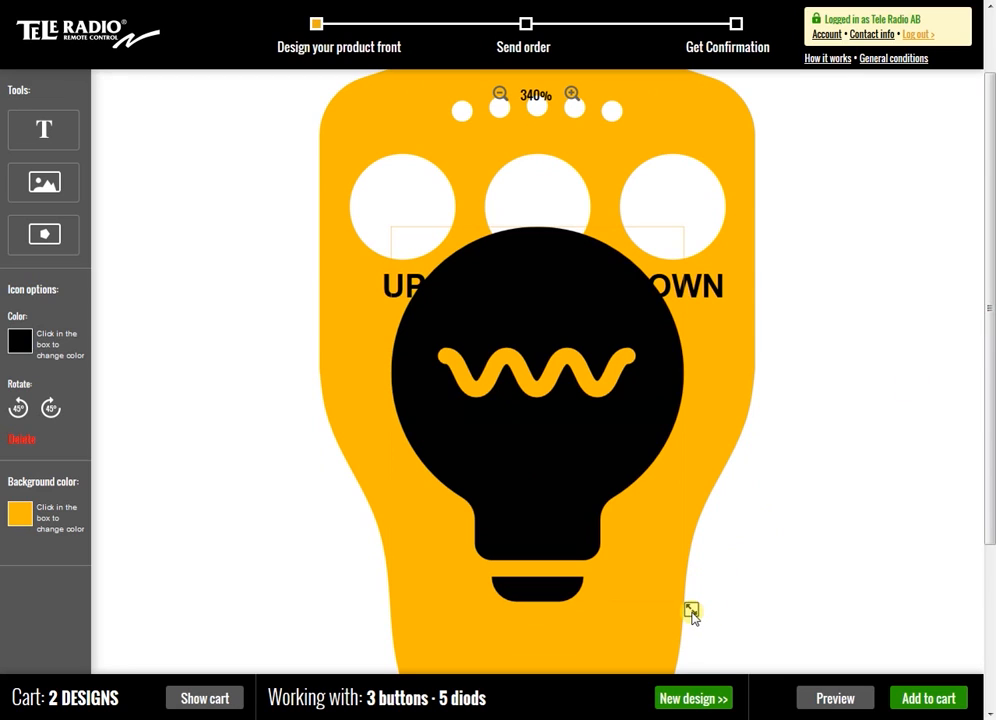
{"action": "left_click_drag", "start_coordinate": [691, 612], "coordinate": [658, 547]}
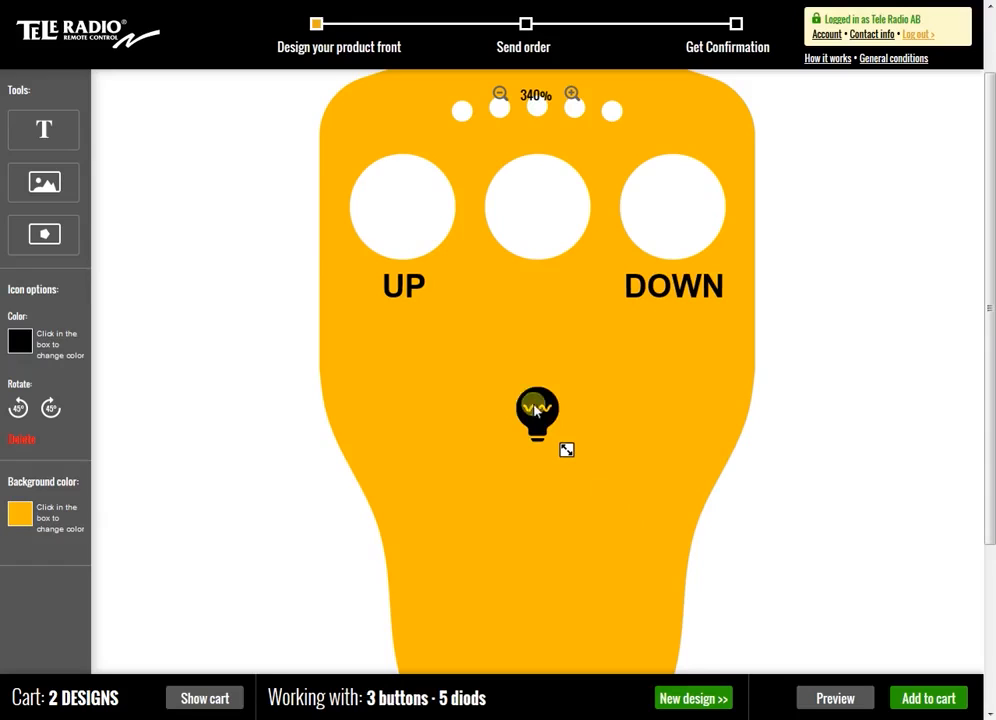
Place the light bulb icon centred beneath the middle button hole, level with the UP and DOWN texts
{"action": "left_click_drag", "start_coordinate": [540, 414], "coordinate": [539, 300]}
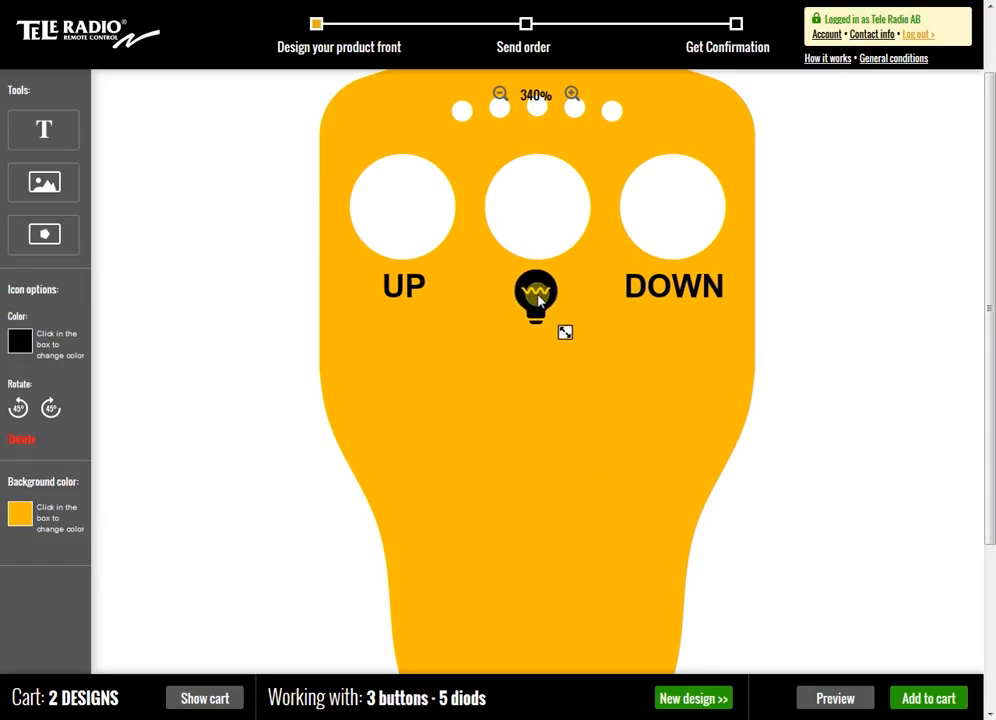
{"action": "left_click", "coordinate": [501, 96]}
{"action": "left_click", "coordinate": [503, 97]}
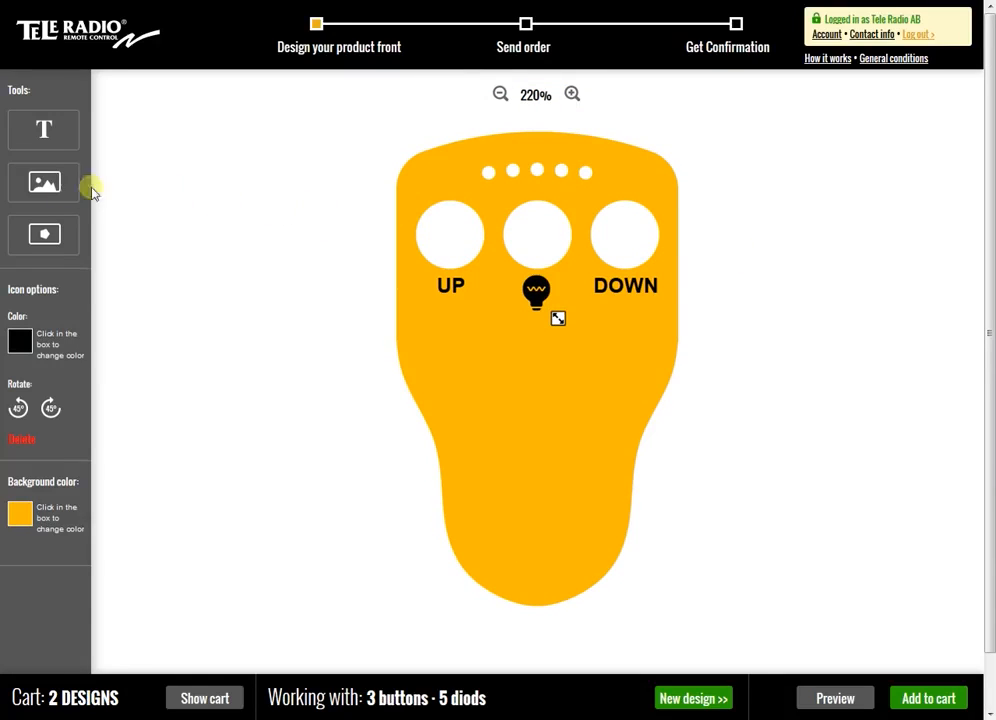
Upload the image Logo_MAN.png, shrink it to about half its width and centre it on the faceplate's narrow lower end
{"action": "left_click", "coordinate": [57, 190]}
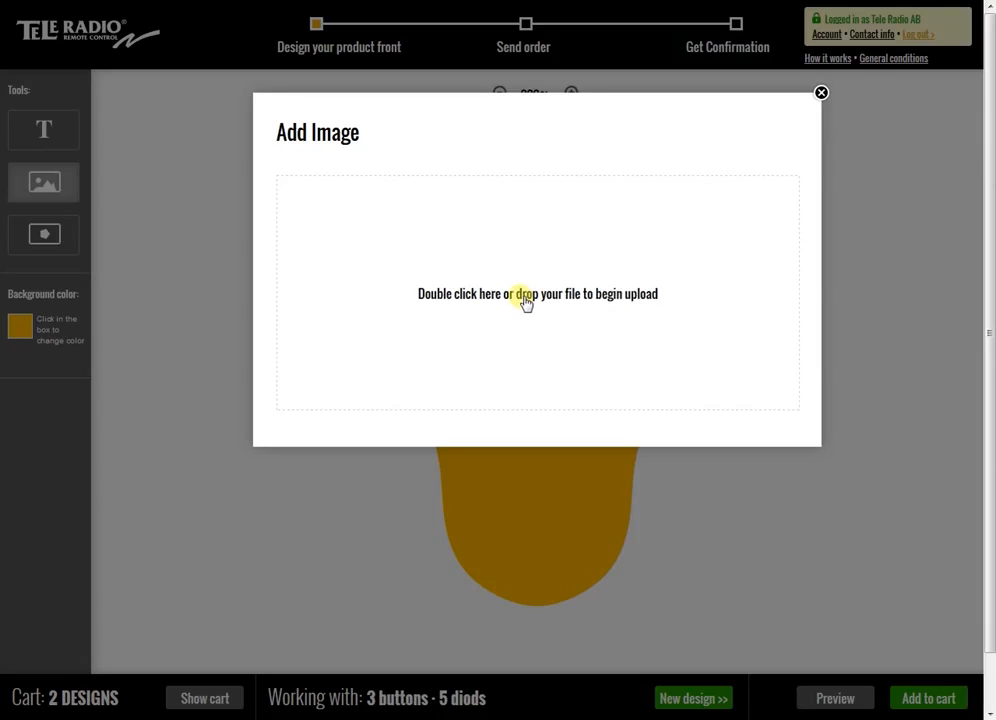
{"action": "double_click", "coordinate": [520, 302]}
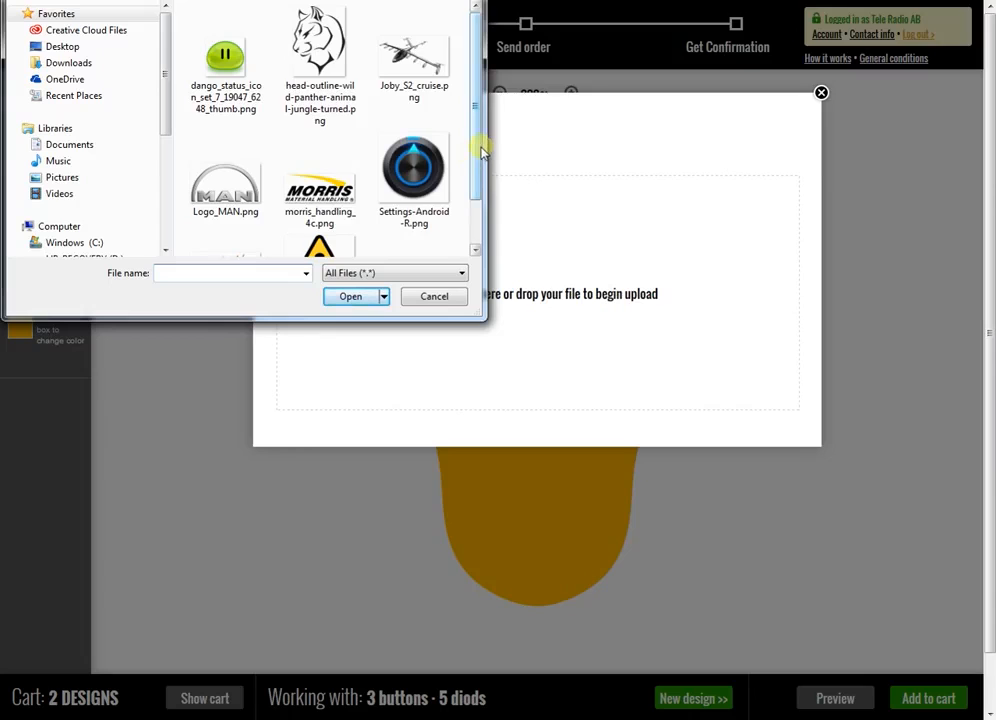
{"action": "scroll", "coordinate": [478, 151], "scroll_direction": "down", "scroll_amount": 1}
{"action": "left_click", "coordinate": [240, 185]}
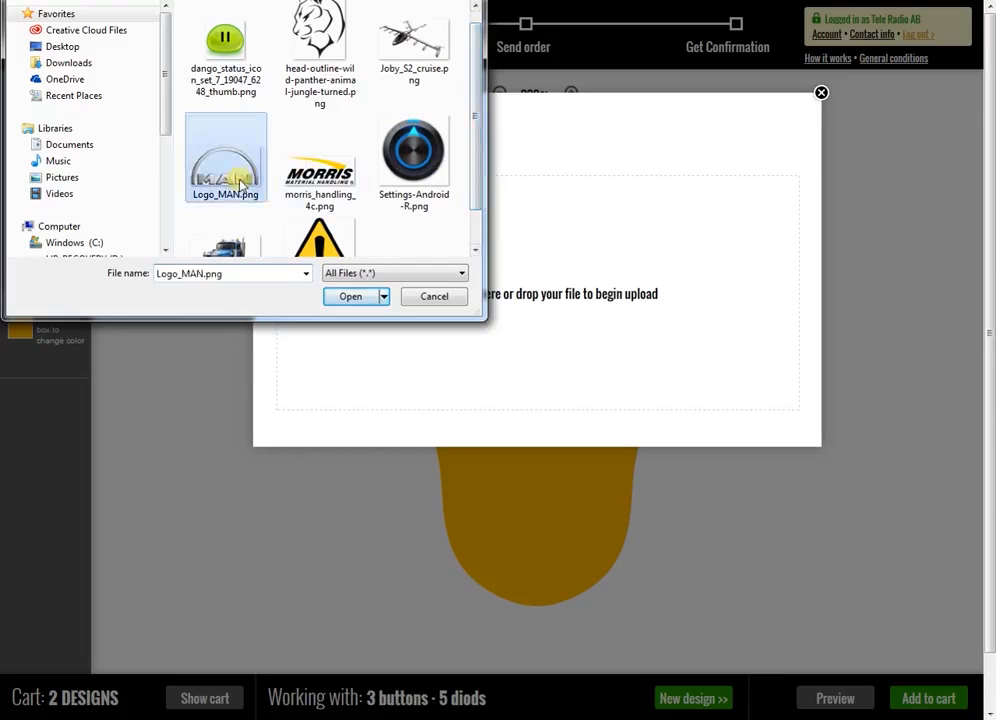
{"action": "left_click", "coordinate": [350, 300]}
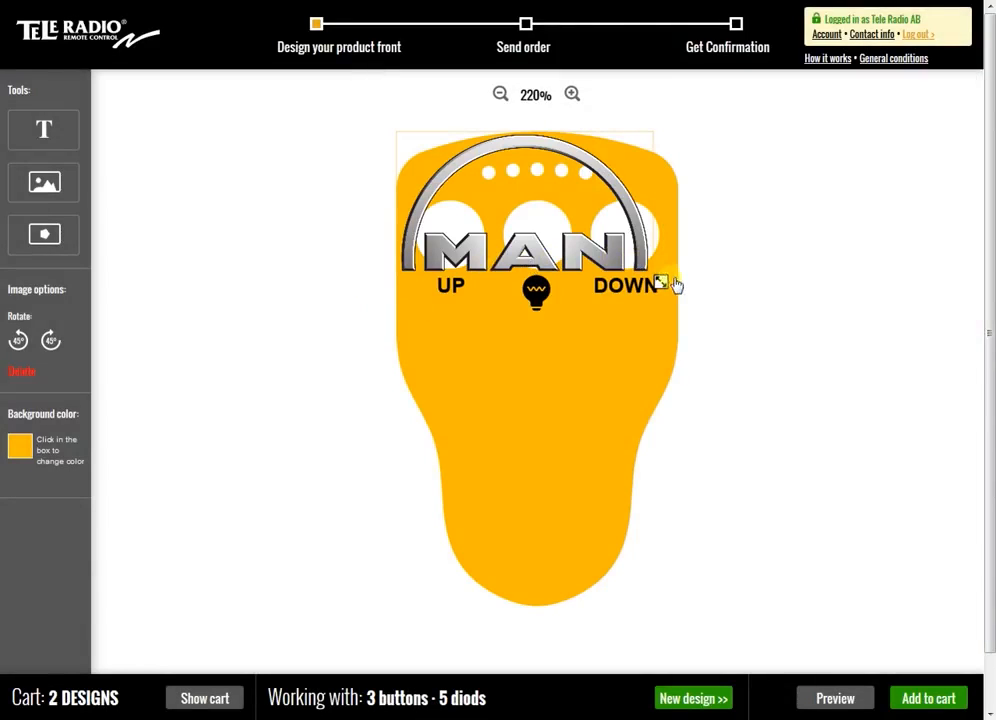
{"action": "left_click_drag", "start_coordinate": [660, 283], "coordinate": [648, 274]}
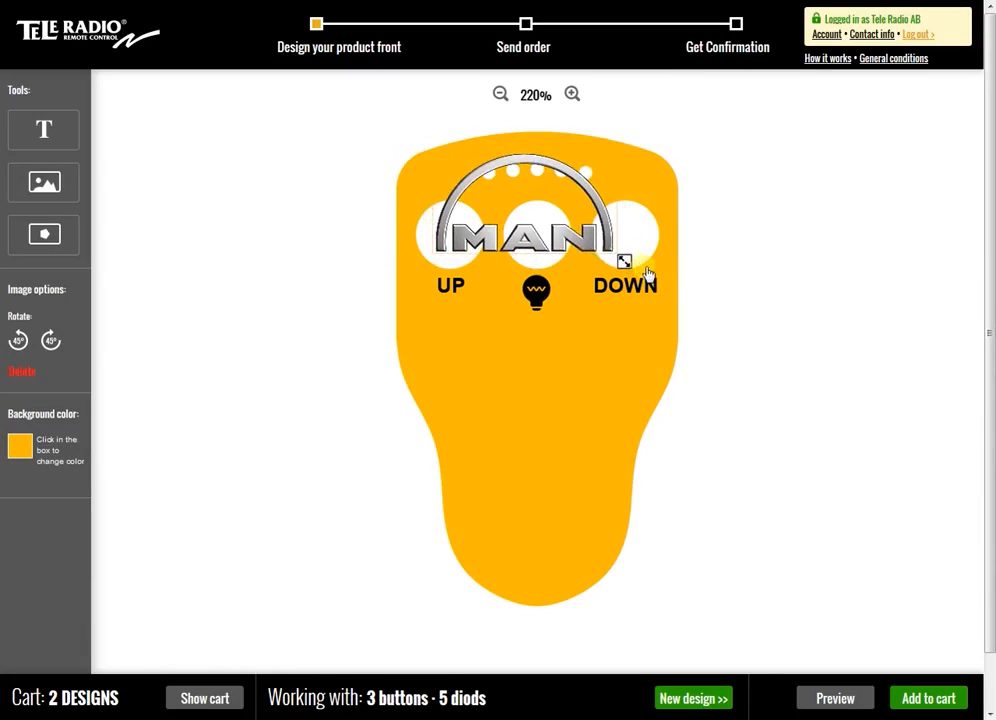
{"action": "left_click_drag", "start_coordinate": [584, 259], "coordinate": [572, 527]}
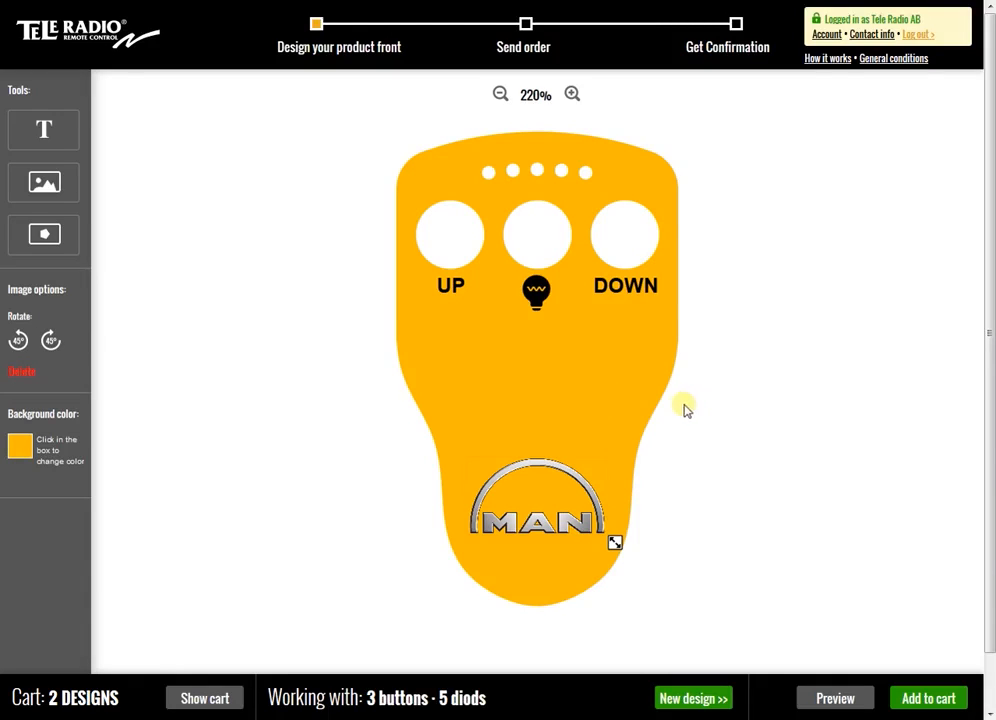
Preview the faceplate design mounted on the remote control and look at the options for the preview image
{"action": "left_click", "coordinate": [842, 700]}
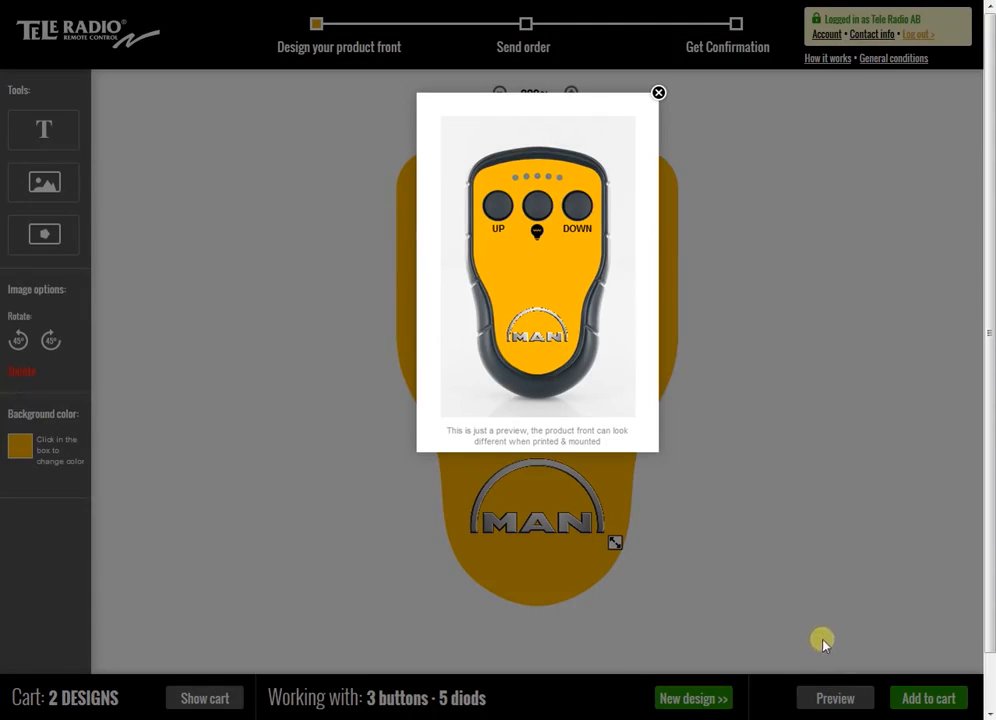
{"action": "right_click", "coordinate": [526, 272]}
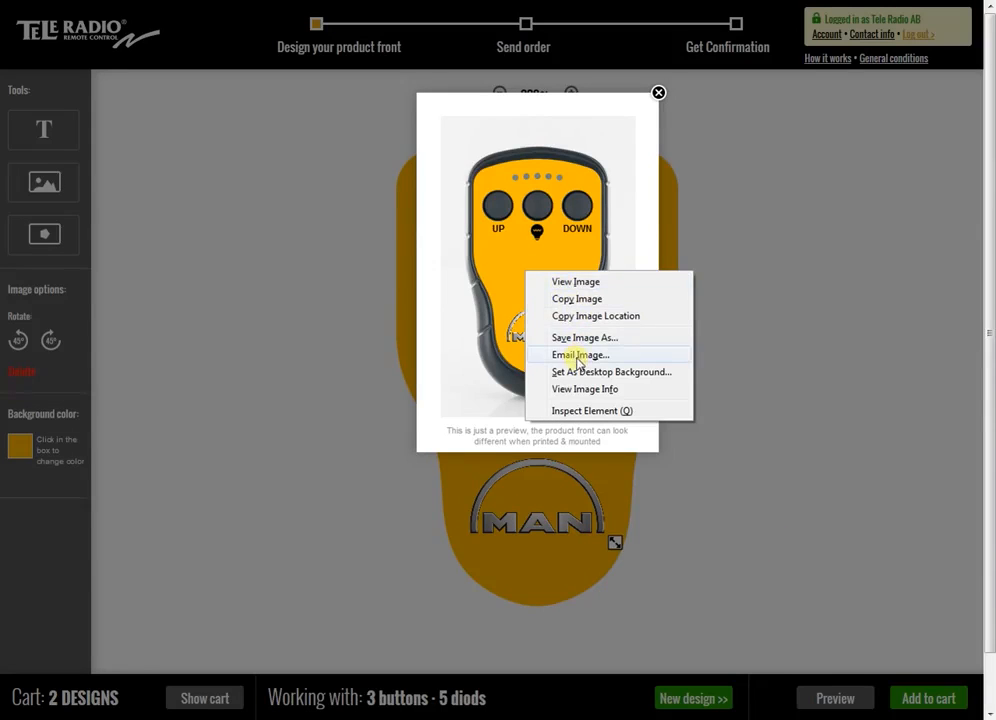
{"action": "left_click", "coordinate": [792, 333]}
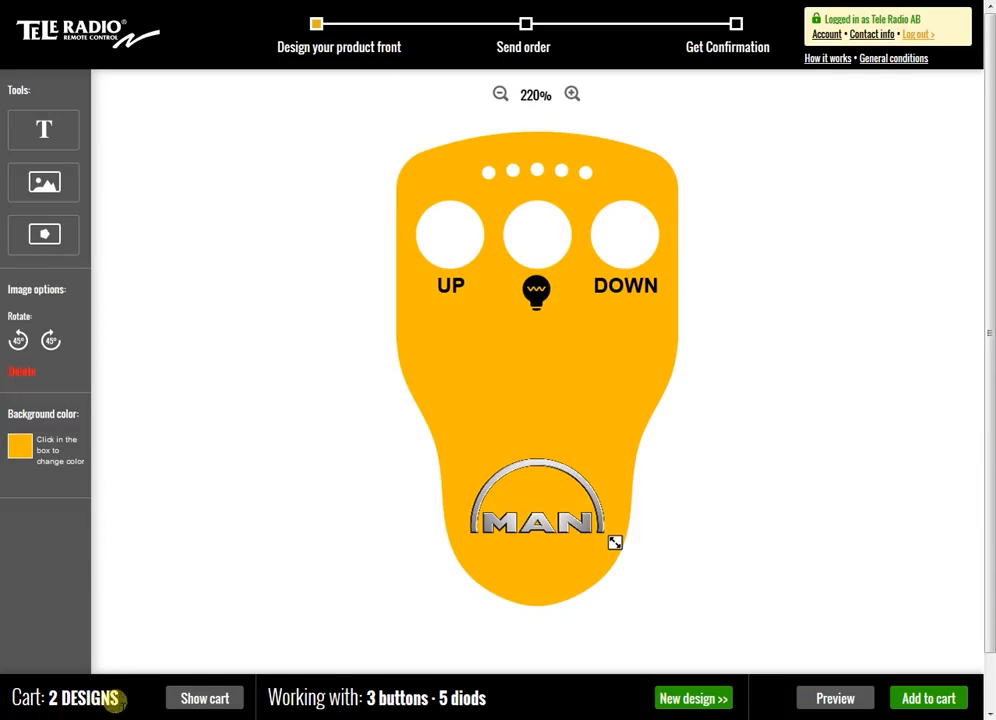
Add the current faceplate with 3 buttons and 5 diodes to the cart and return to the design
{"action": "left_click", "coordinate": [193, 703]}
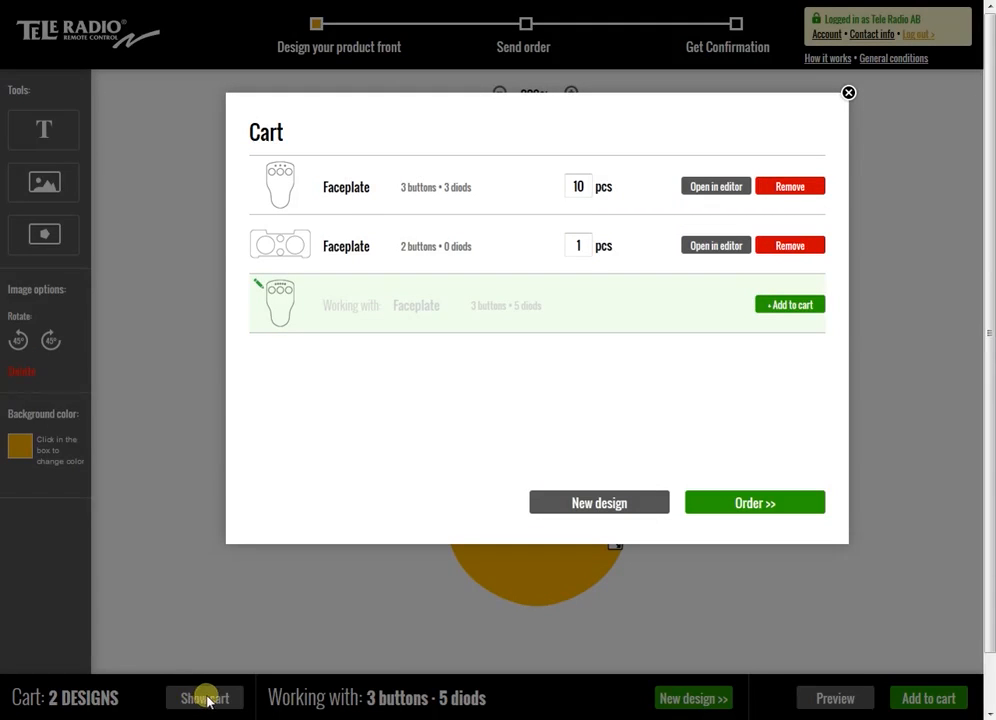
{"action": "mouse_move", "coordinate": [297, 322]}
{"action": "left_click", "coordinate": [848, 93]}
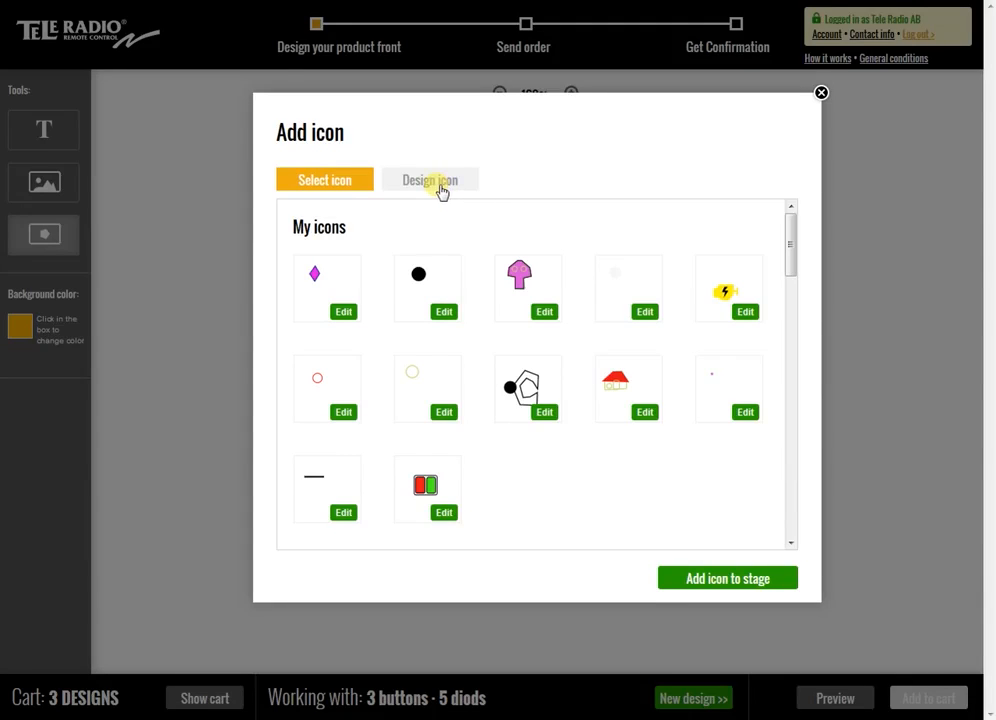
Start designing a custom icon and draw a closed six-point lightning bolt outline with the point-to-point shape tool
{"action": "left_click", "coordinate": [442, 190]}
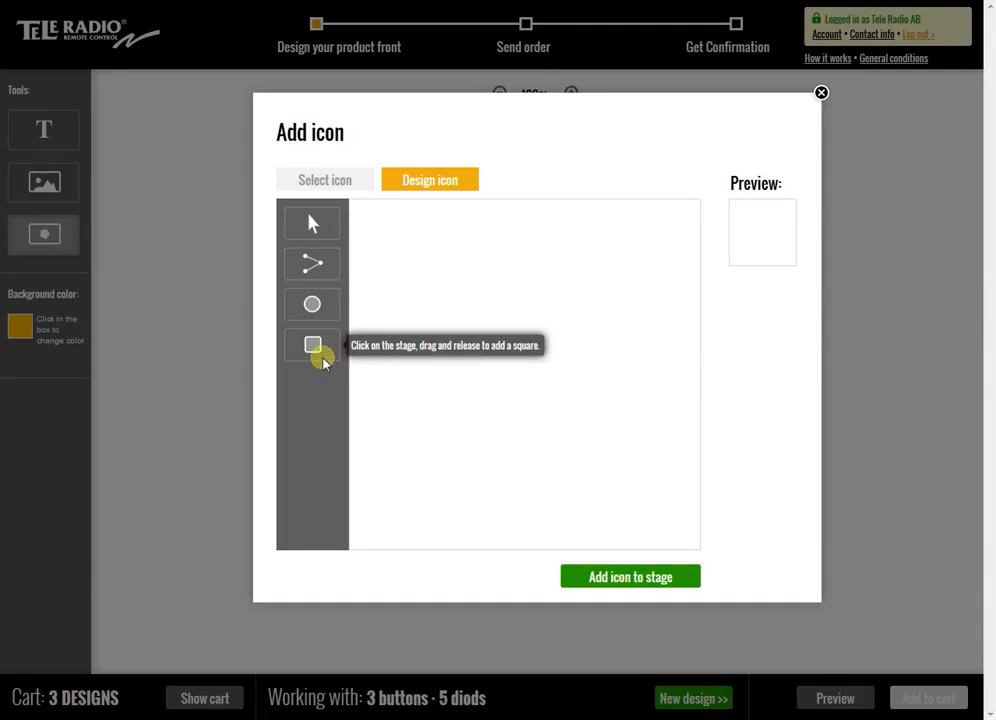
{"action": "left_click", "coordinate": [313, 265]}
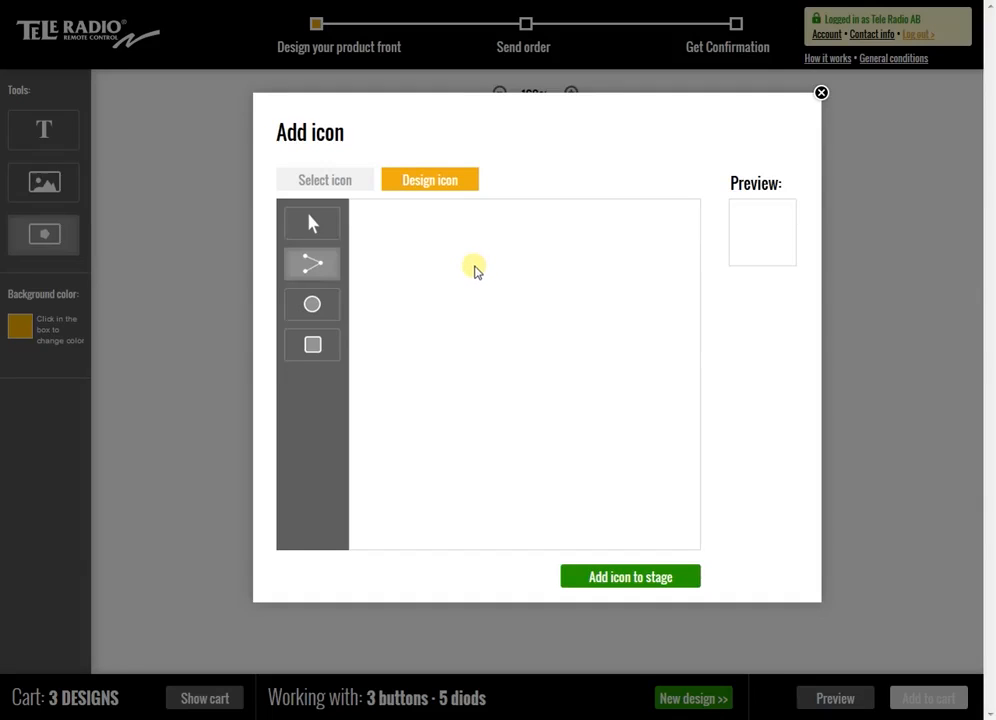
{"action": "left_click", "coordinate": [476, 268]}
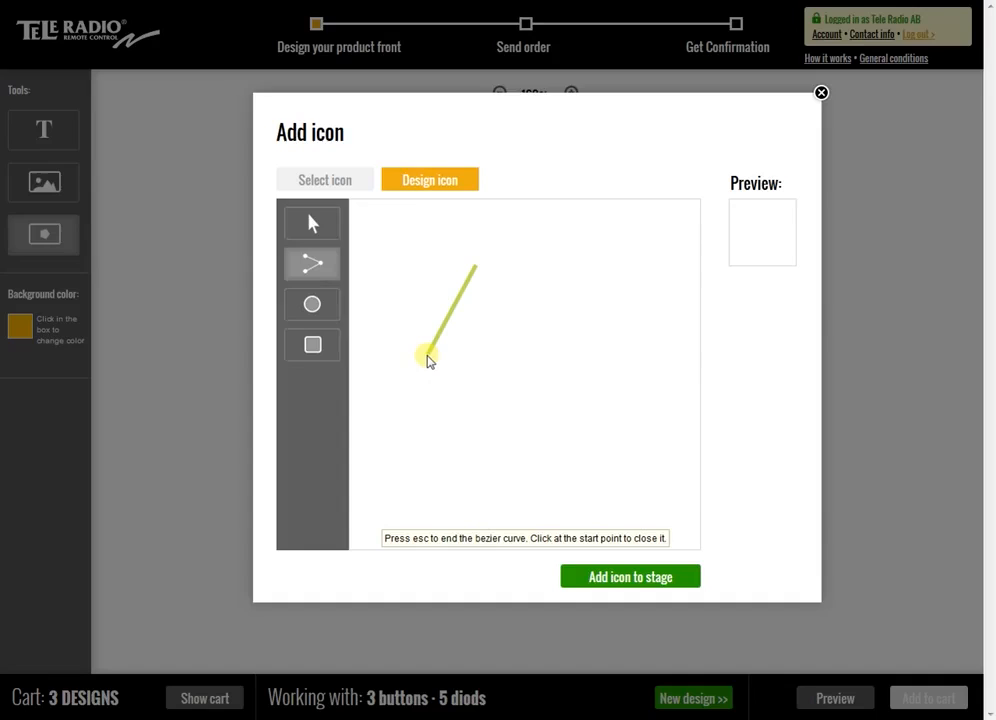
{"action": "left_click", "coordinate": [428, 354]}
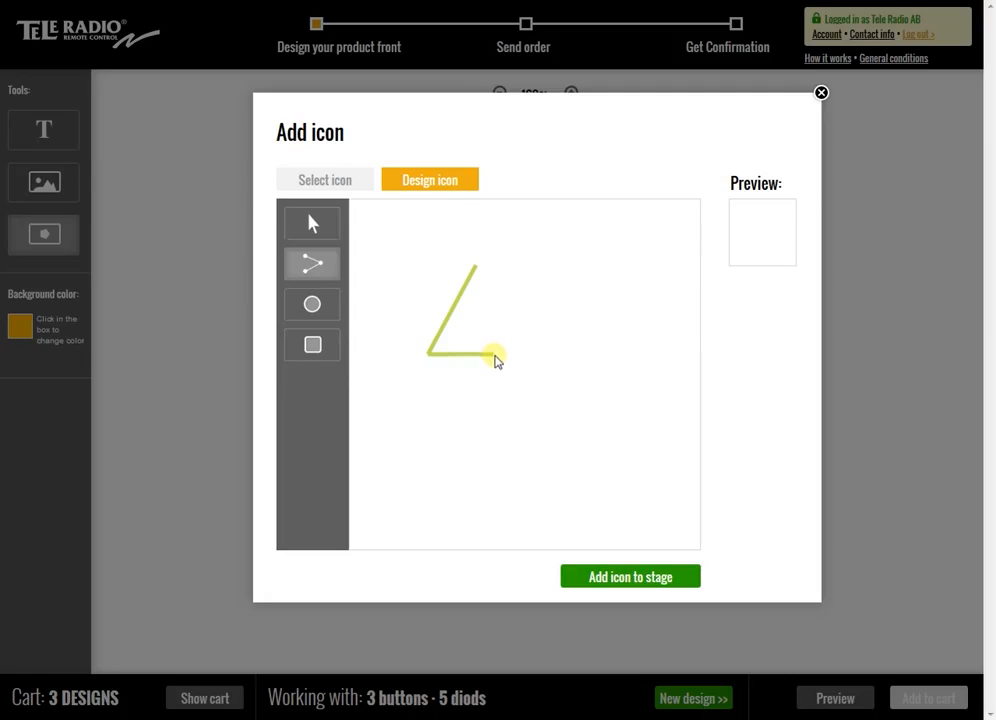
{"action": "left_click", "coordinate": [490, 355]}
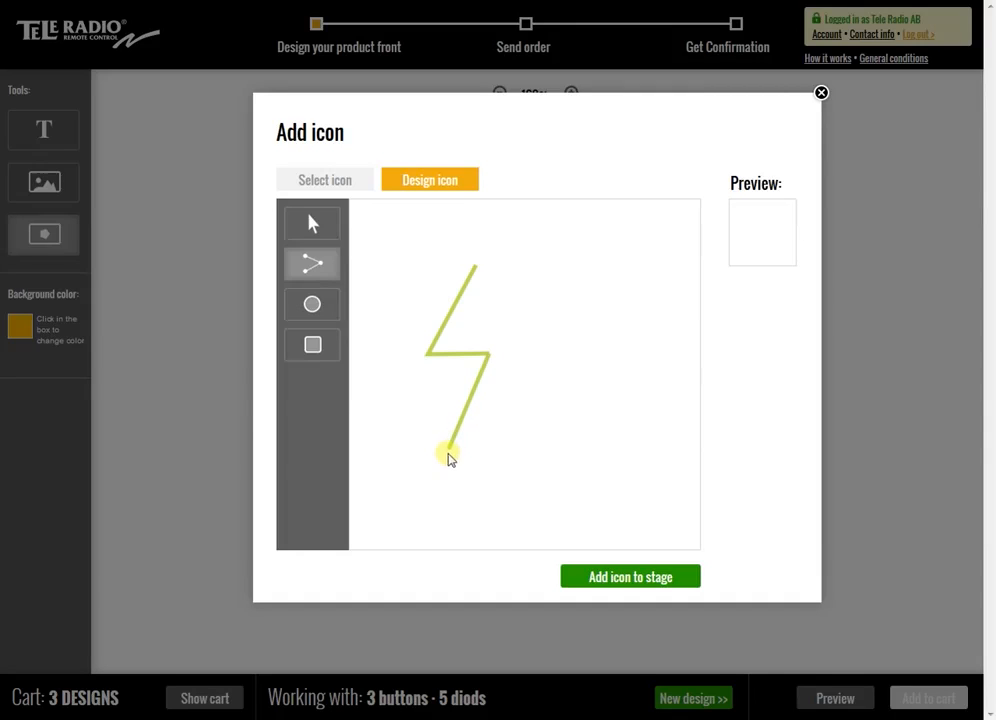
{"action": "left_click", "coordinate": [447, 451]}
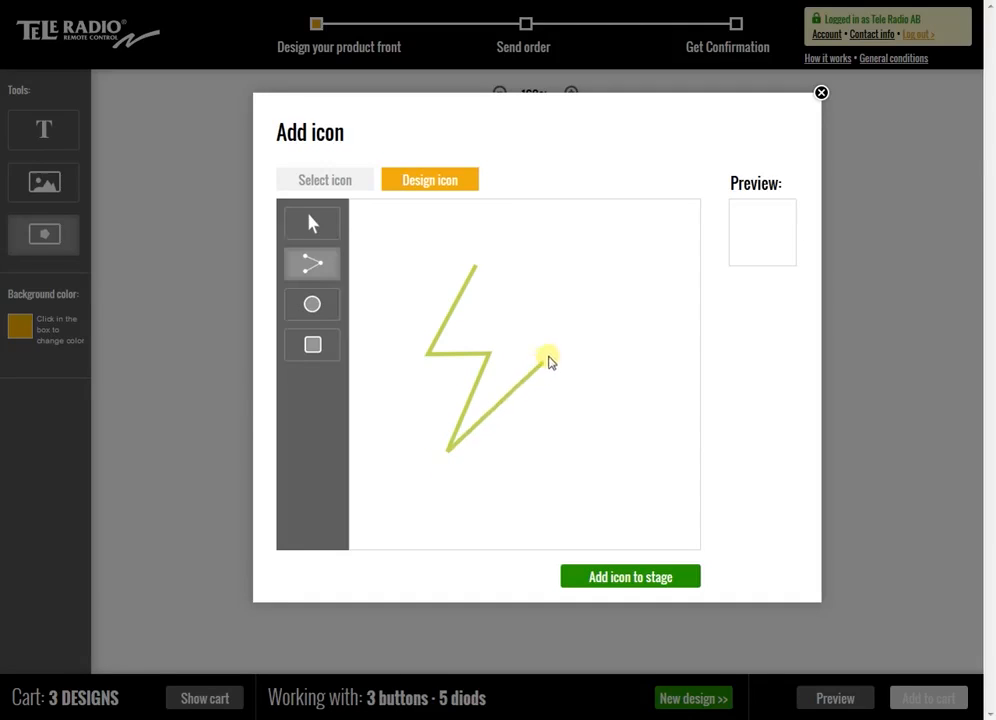
{"action": "left_click", "coordinate": [573, 328]}
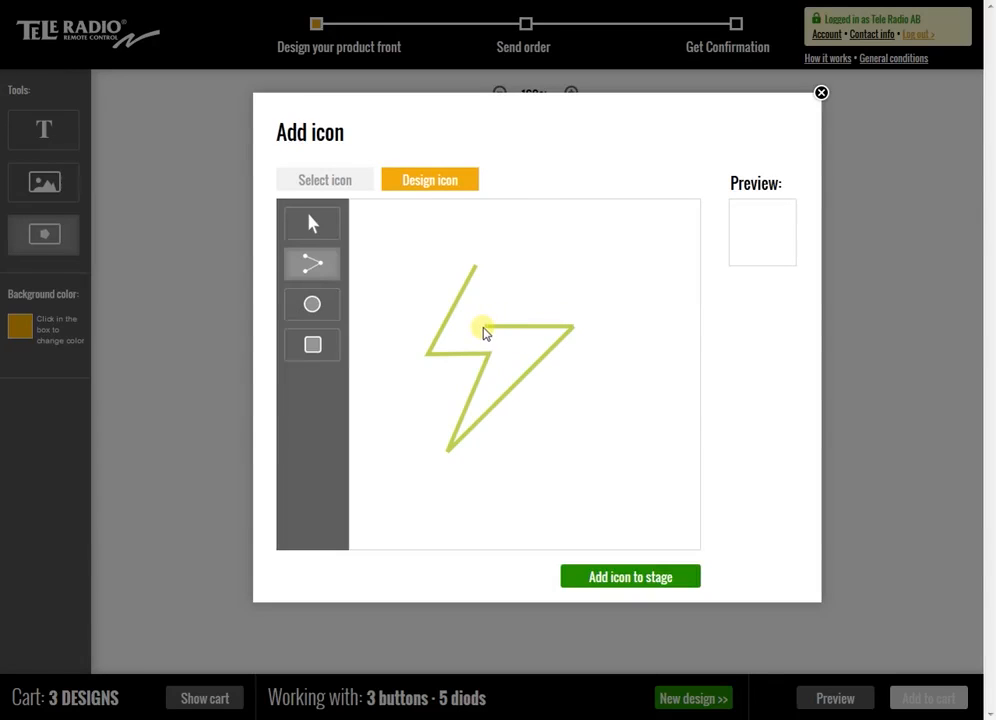
{"action": "left_click", "coordinate": [482, 325]}
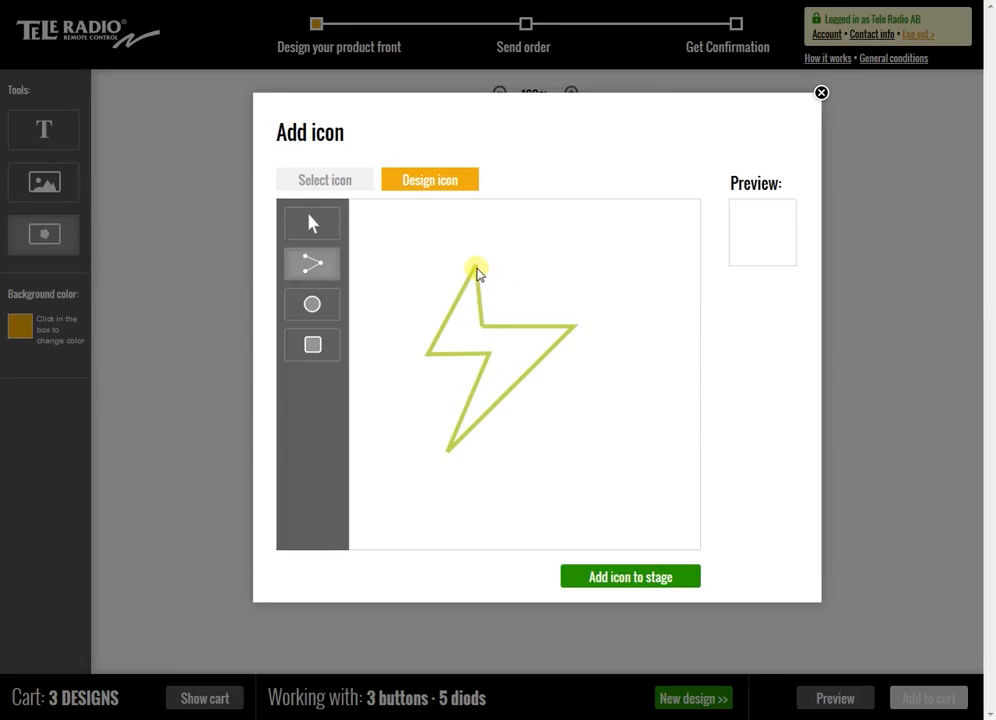
{"action": "left_click", "coordinate": [475, 270]}
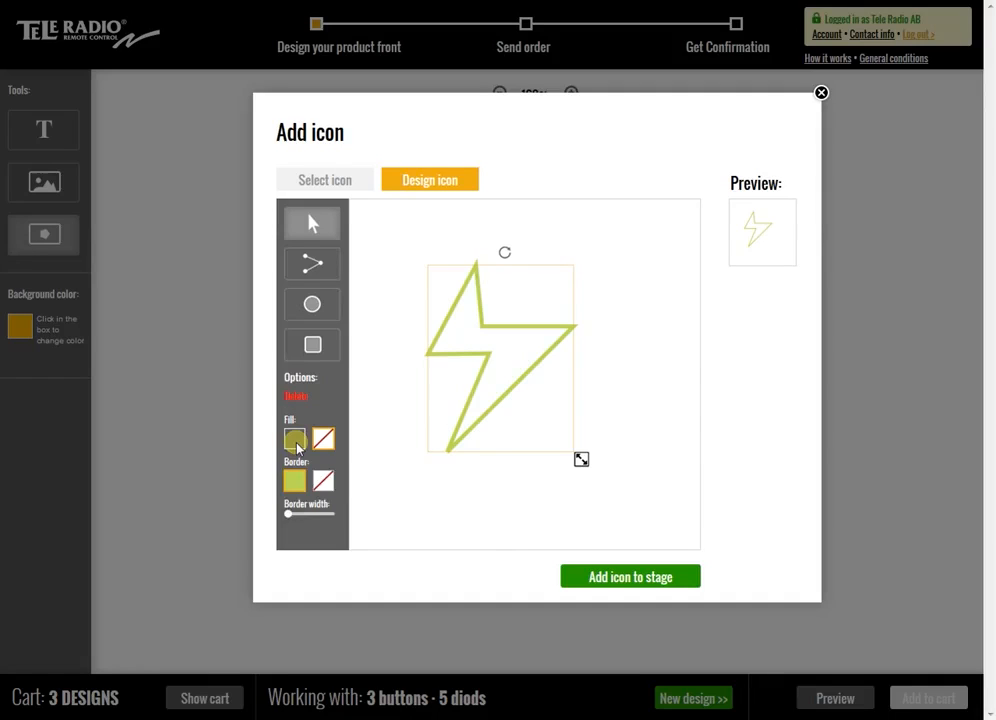
Fill the lightning bolt shape with yellow-green, colour cded1a
{"action": "left_click", "coordinate": [297, 447]}
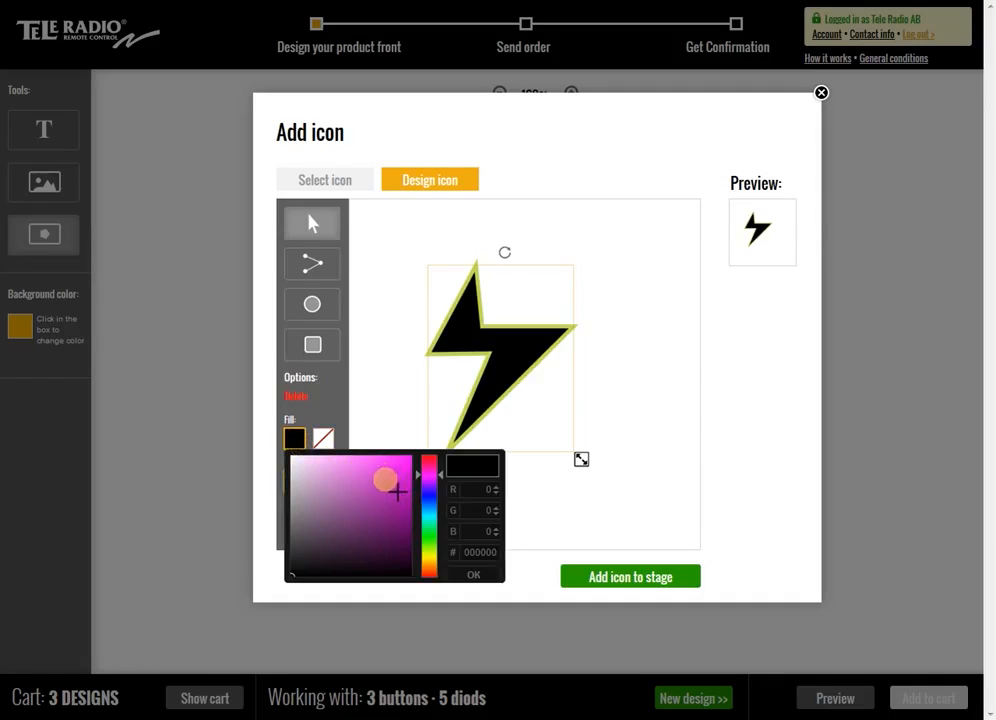
{"action": "left_click_drag", "start_coordinate": [427, 471], "coordinate": [436, 563]}
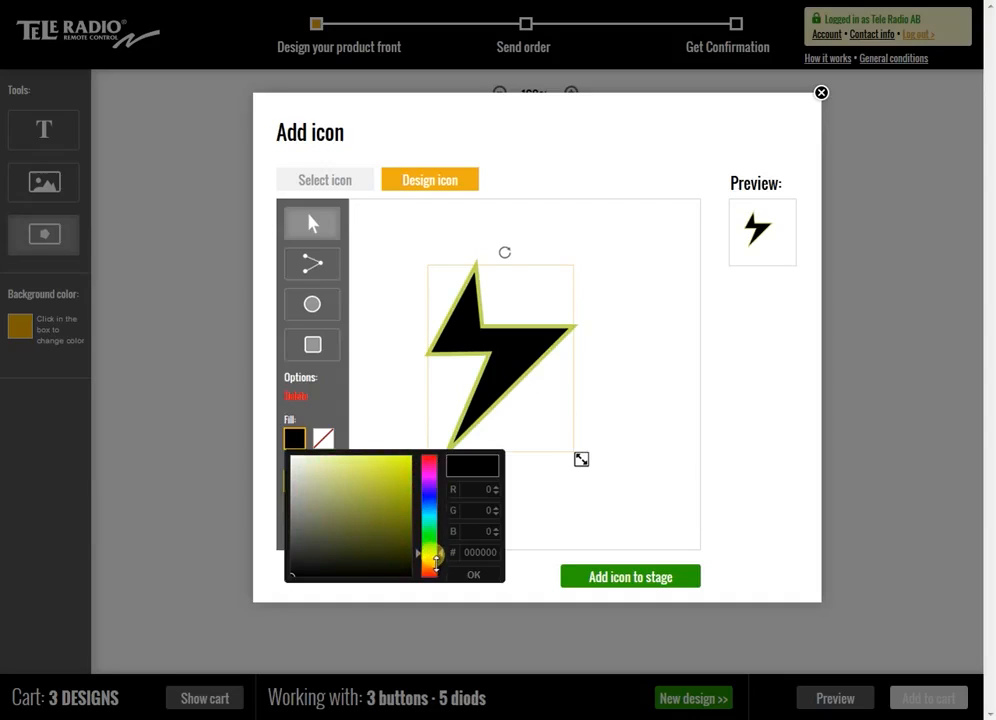
{"action": "left_click", "coordinate": [398, 463]}
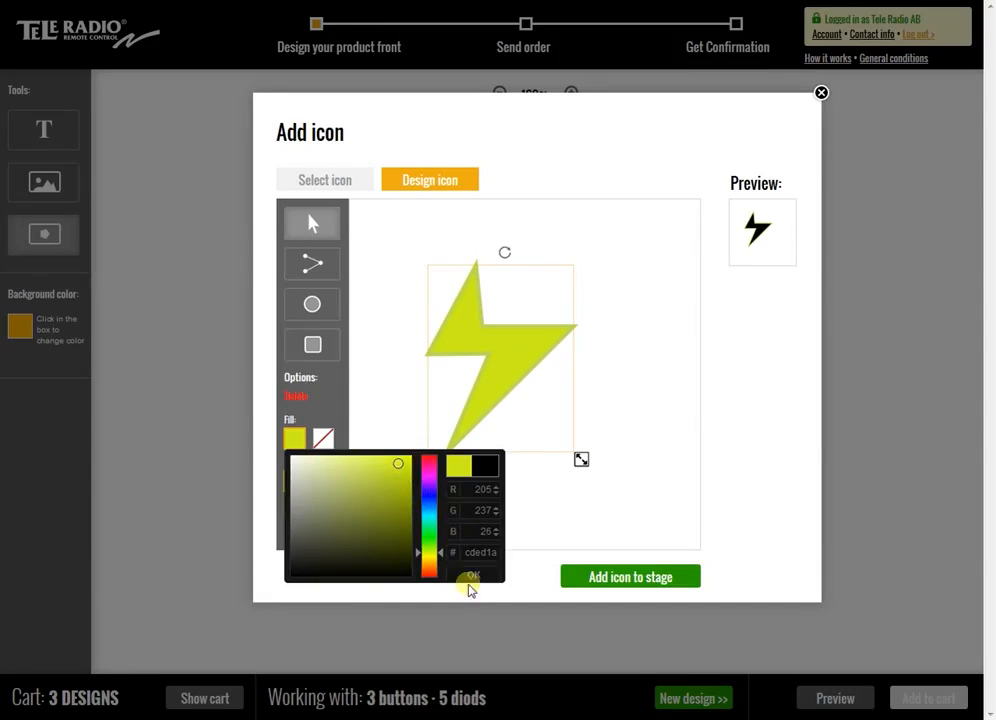
{"action": "left_click", "coordinate": [473, 576]}
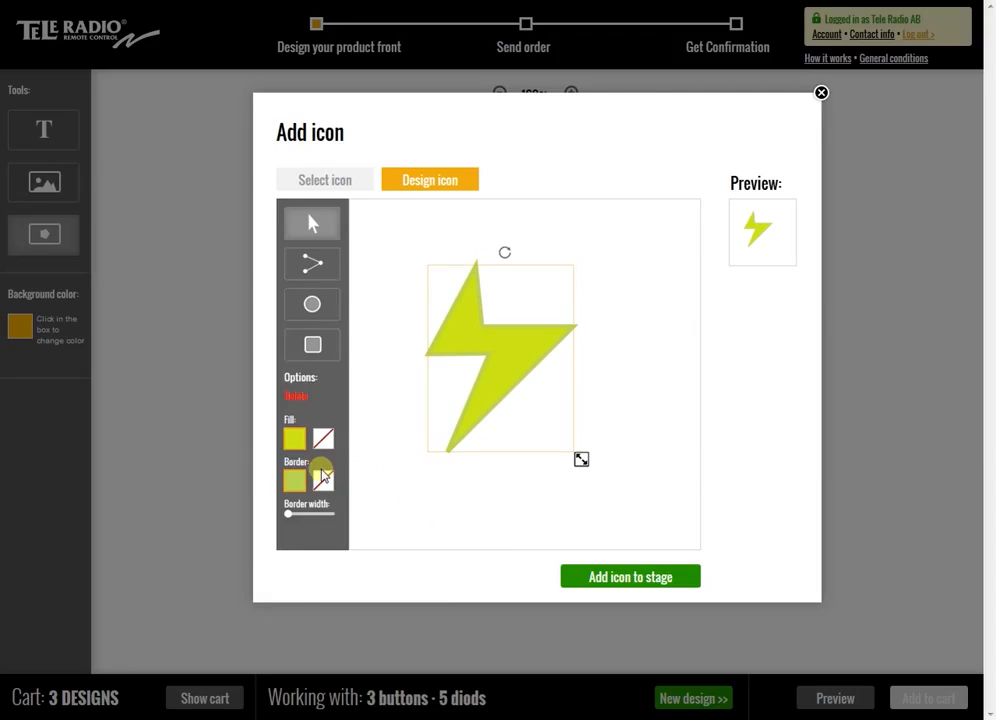
Give the lightning bolt a black 000000 border at minimum width, also trying the shape without a border
{"action": "left_click", "coordinate": [293, 481]}
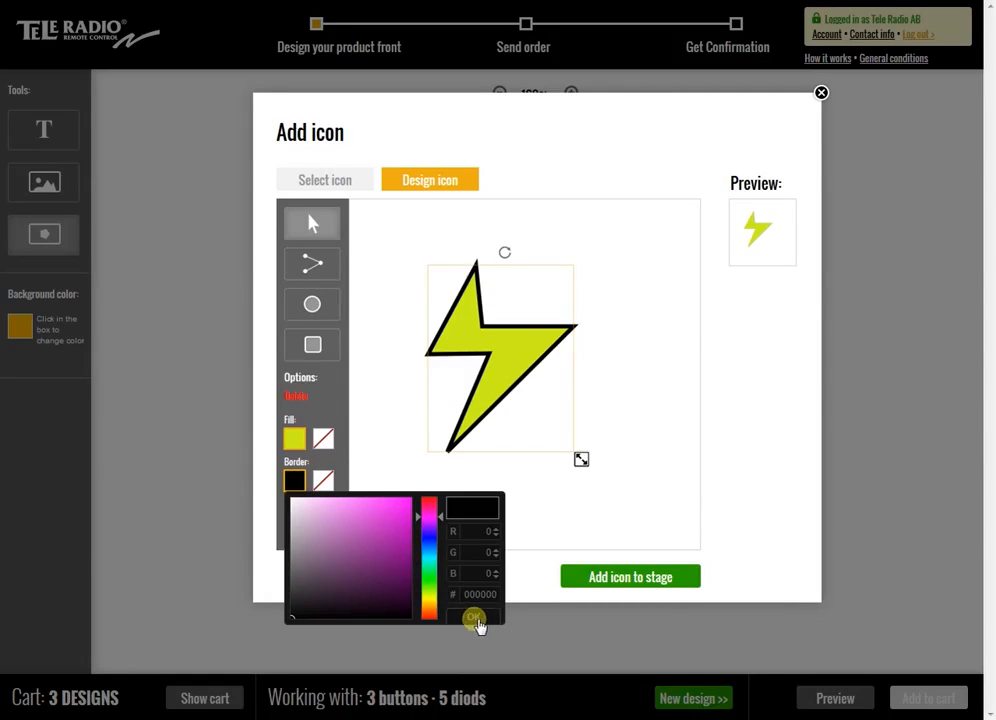
{"action": "left_click", "coordinate": [475, 619]}
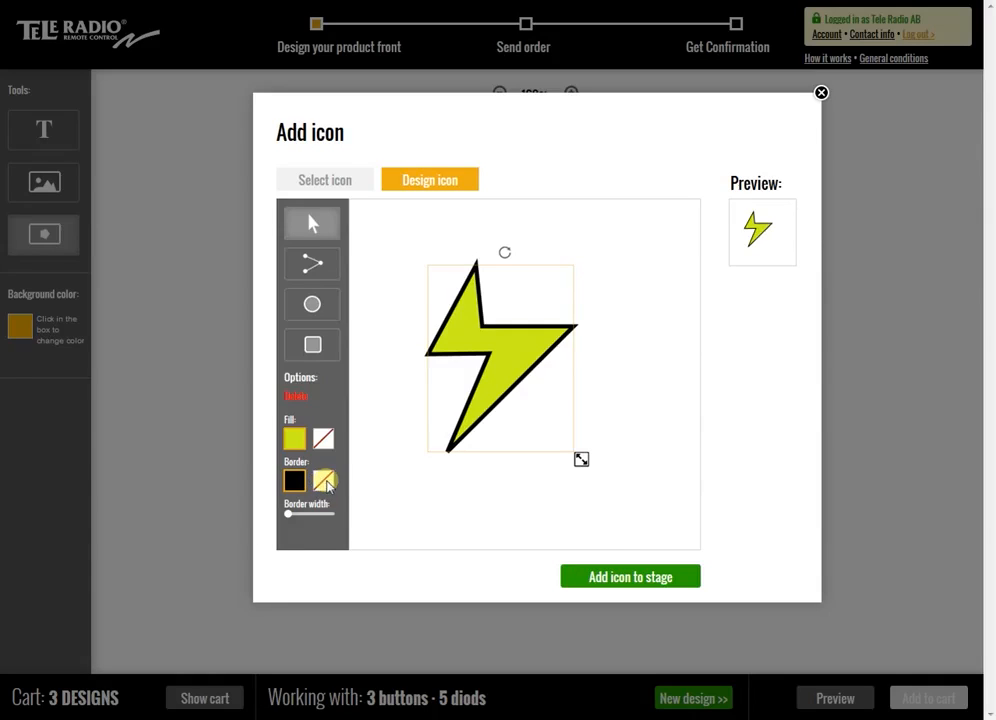
{"action": "left_click", "coordinate": [328, 482]}
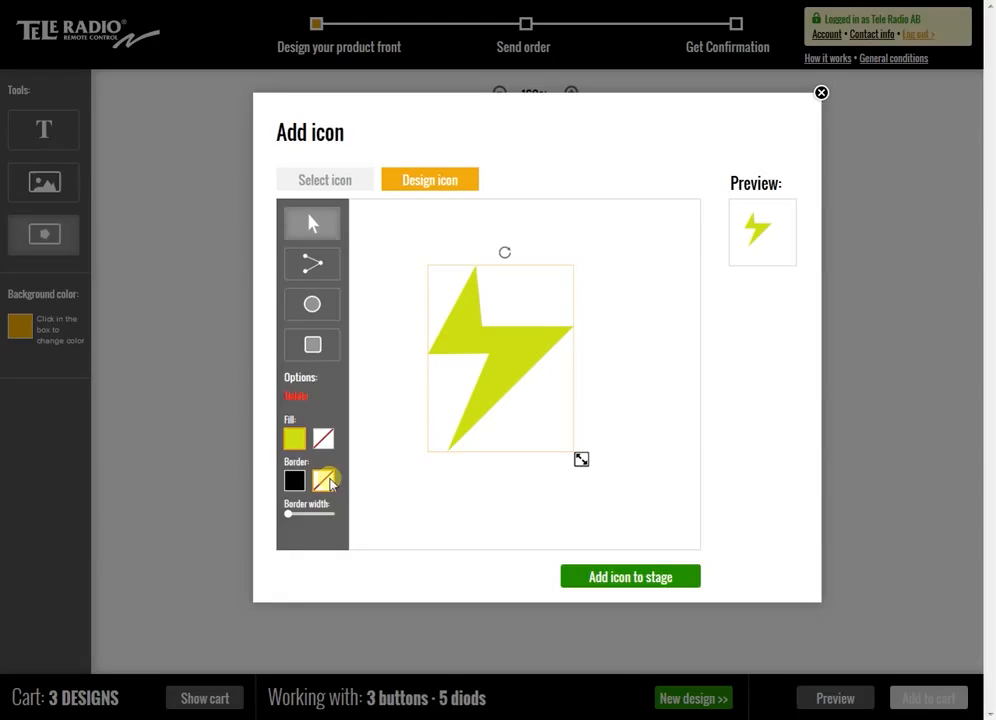
{"action": "left_click", "coordinate": [292, 478]}
{"action": "left_click", "coordinate": [484, 614]}
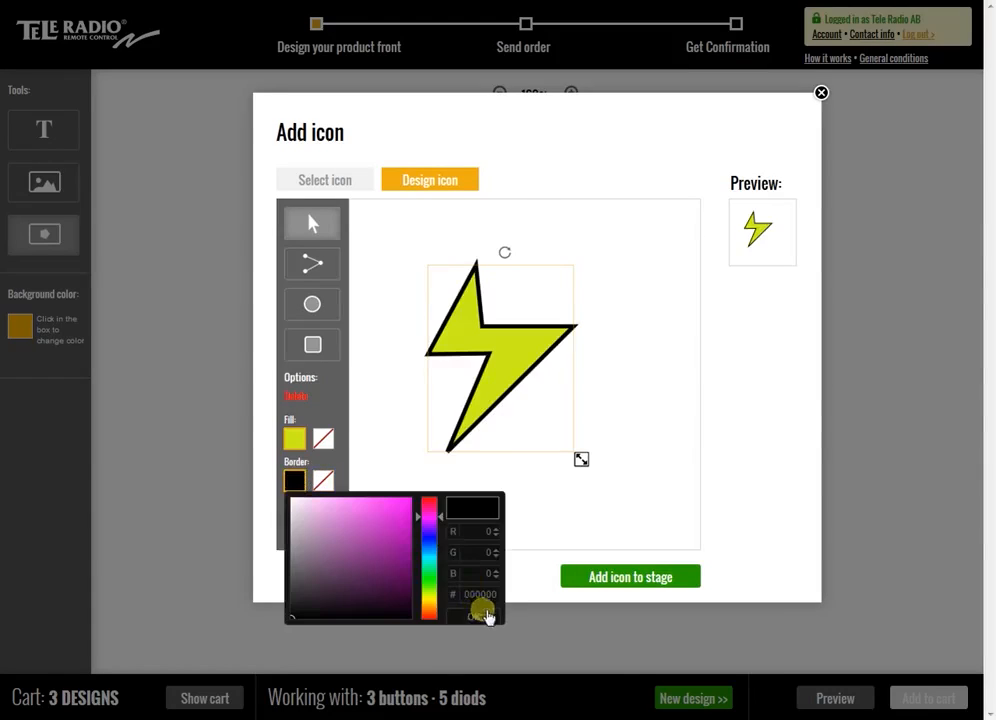
{"action": "mouse_move", "coordinate": [298, 521]}
{"action": "left_mouse_down"}
{"action": "mouse_move", "coordinate": [312, 517]}
{"action": "mouse_move", "coordinate": [296, 520]}
{"action": "left_mouse_up"}
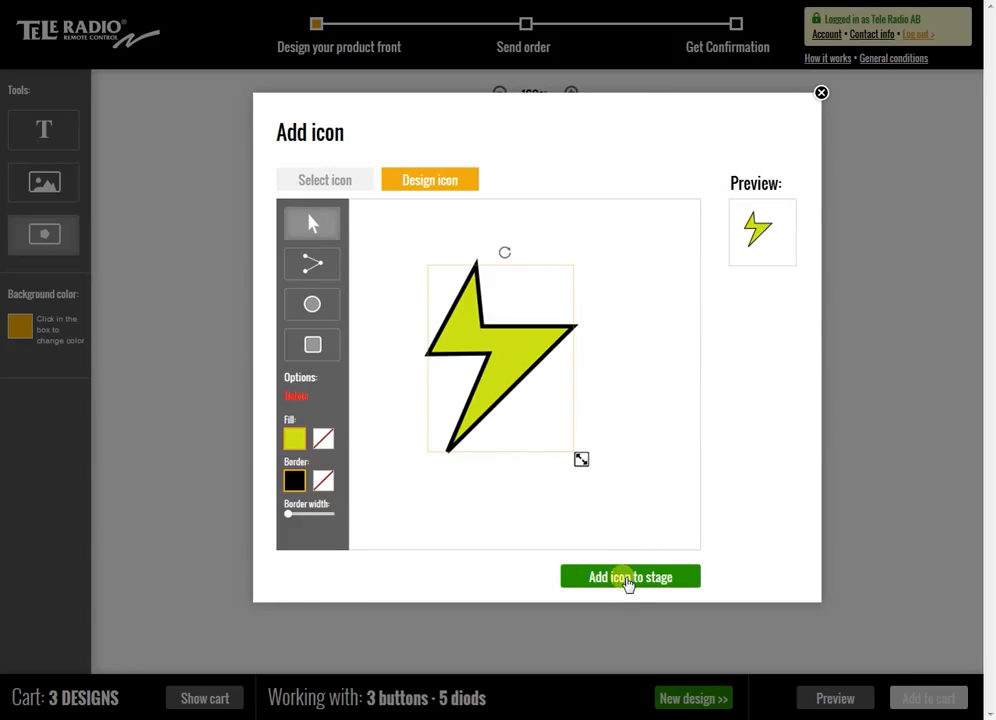
Add the finished lightning bolt icon to the faceplate, place it above the MAN logo, and delete it from the faceplate
{"action": "left_click", "coordinate": [628, 578]}
{"action": "left_click_drag", "start_coordinate": [489, 197], "coordinate": [569, 352]}
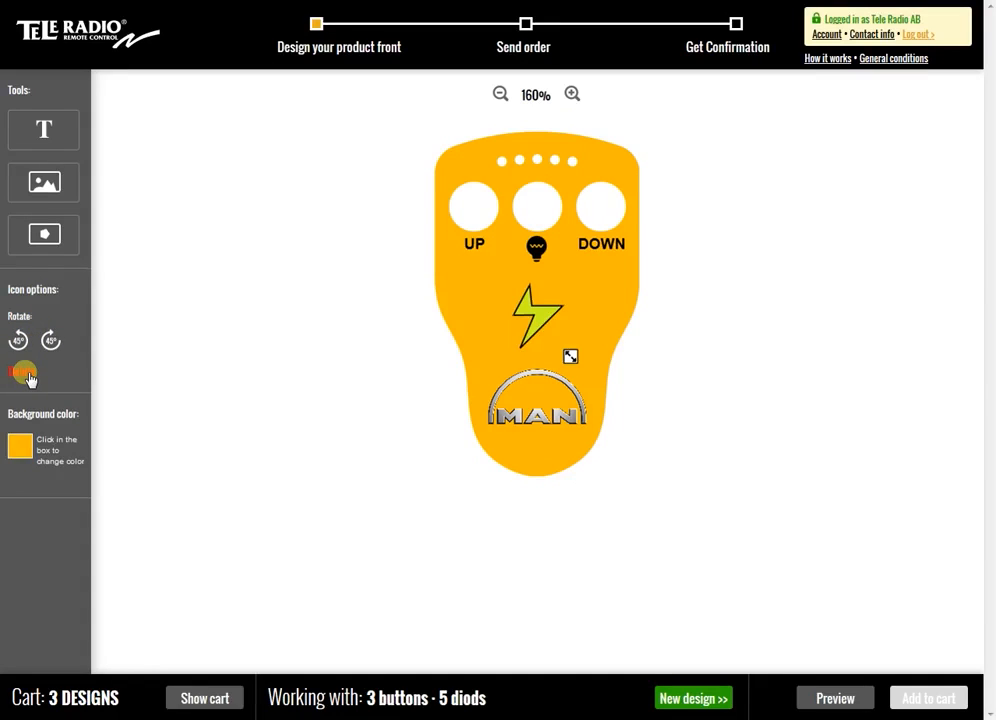
{"action": "left_click", "coordinate": [25, 374]}
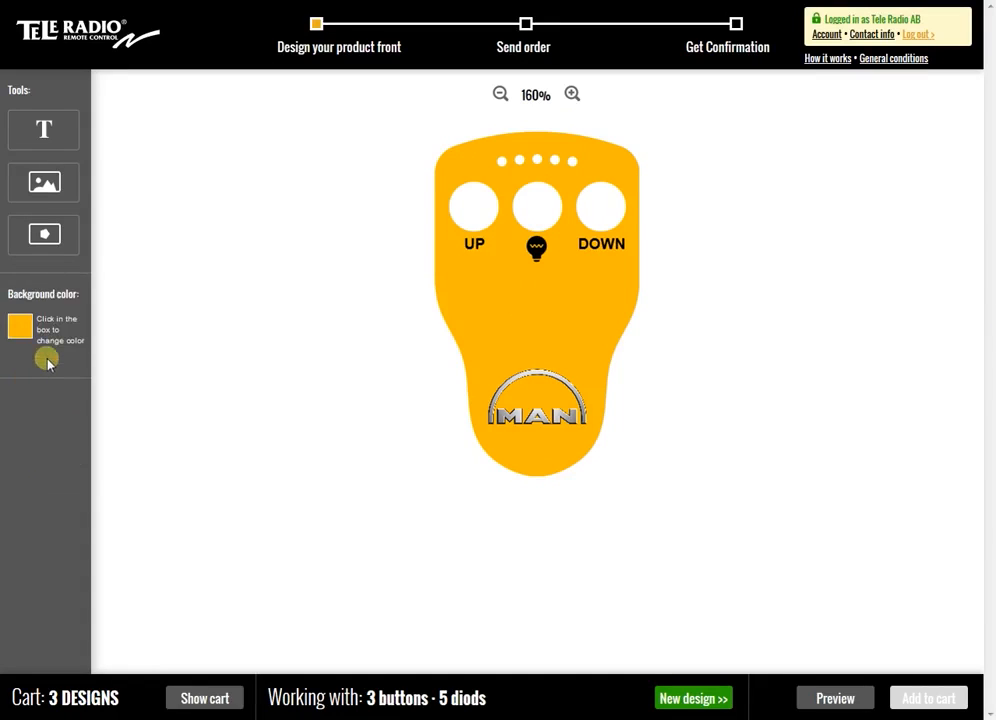
Open the icon library and check the custom lightning bolt among My icons
{"action": "left_click", "coordinate": [48, 238]}
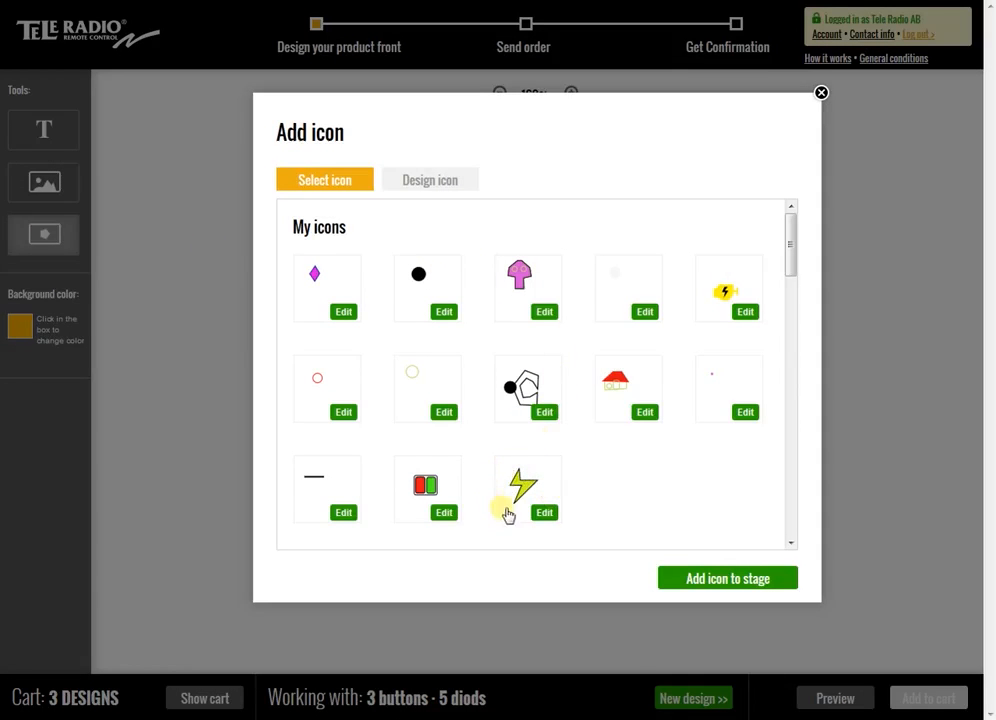
{"action": "mouse_move", "coordinate": [786, 243]}
{"action": "left_mouse_down"}
{"action": "mouse_move", "coordinate": [785, 291]}
{"action": "mouse_move", "coordinate": [787, 240]}
{"action": "left_mouse_up"}
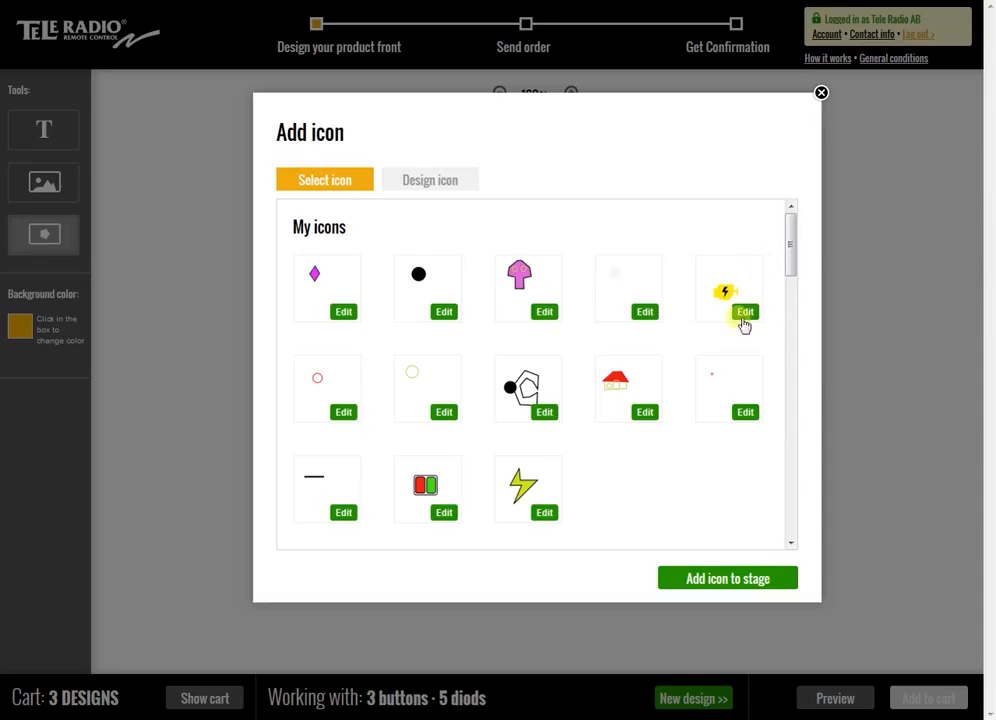
Add the custom lightning bolt icon to the faceplate and place it between the light bulb icon and the MAN logo
{"action": "left_click", "coordinate": [527, 495]}
{"action": "left_click", "coordinate": [709, 580]}
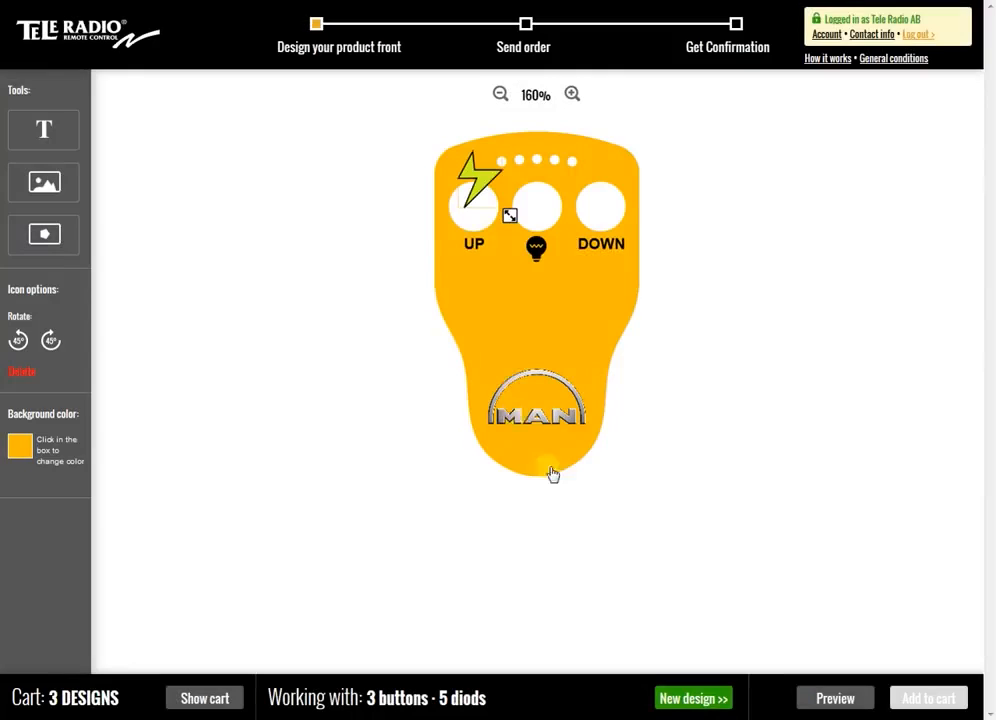
{"action": "left_click_drag", "start_coordinate": [493, 205], "coordinate": [545, 320]}
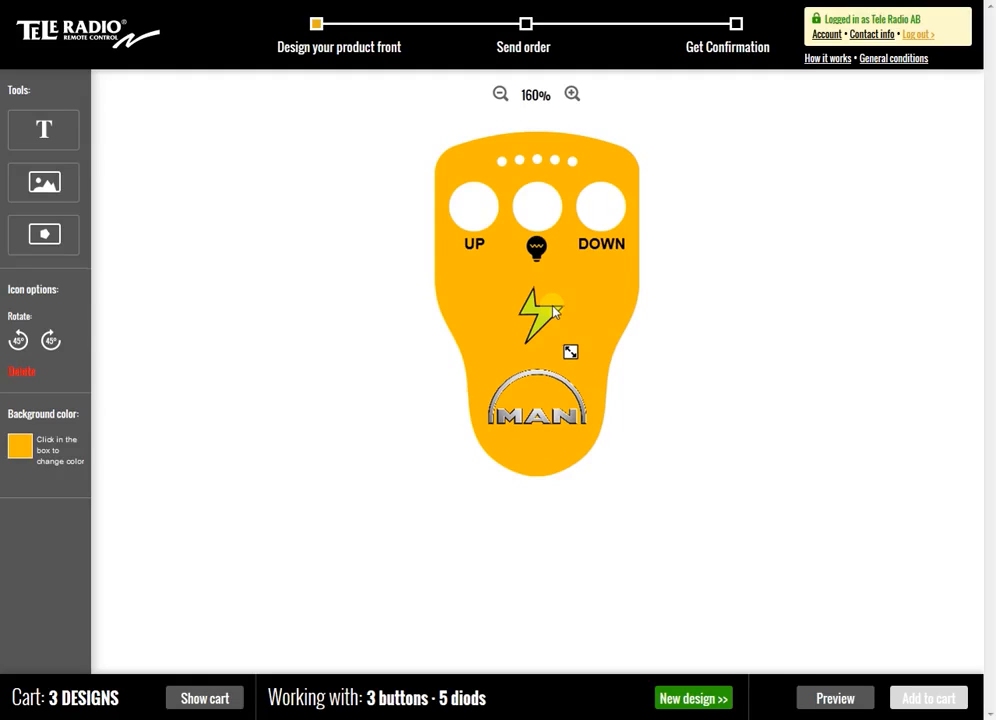
Start a new design with the second foil model in the 5 LED layout and the yellow fbba00 background
{"action": "left_click", "coordinate": [697, 700]}
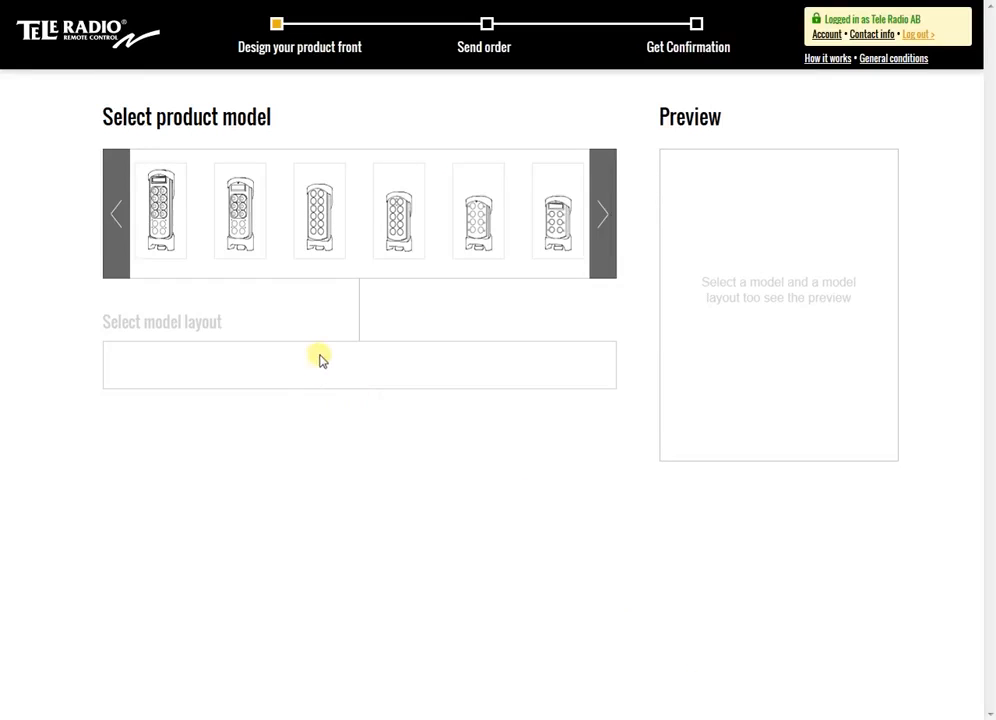
{"action": "left_click", "coordinate": [245, 226]}
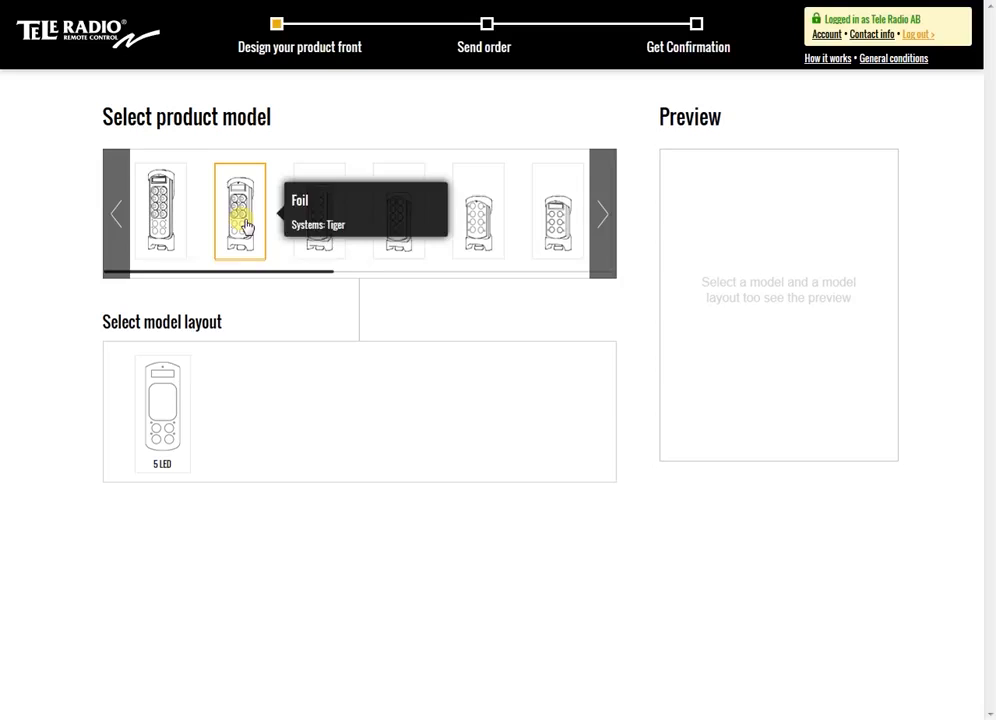
{"action": "left_click", "coordinate": [169, 395]}
{"action": "left_click", "coordinate": [354, 634]}
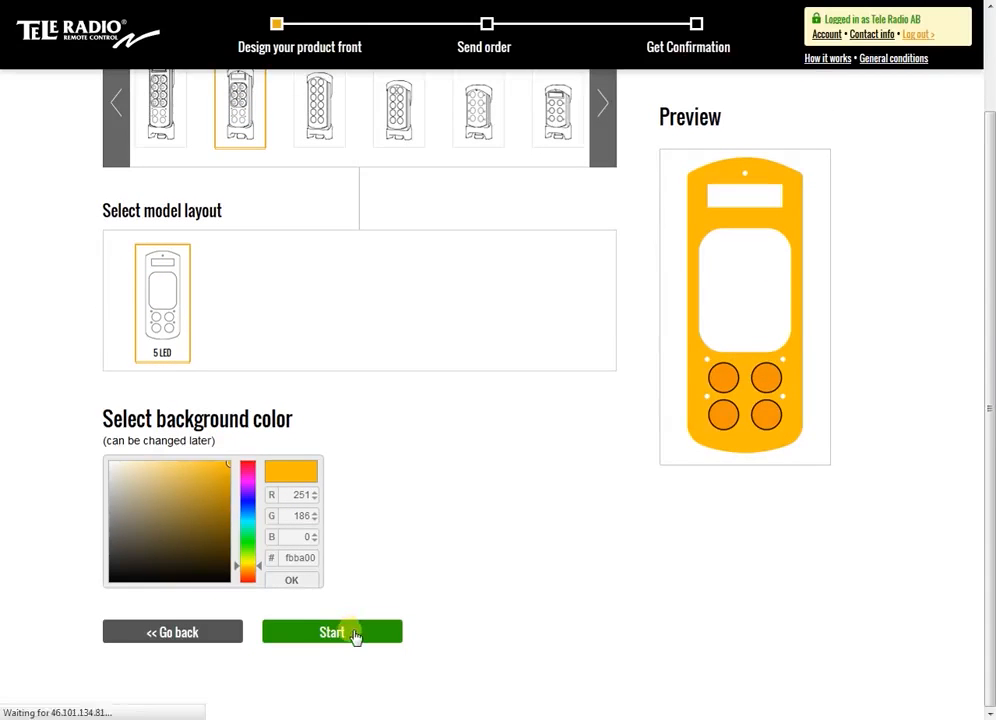
{"action": "left_click", "coordinate": [674, 540]}
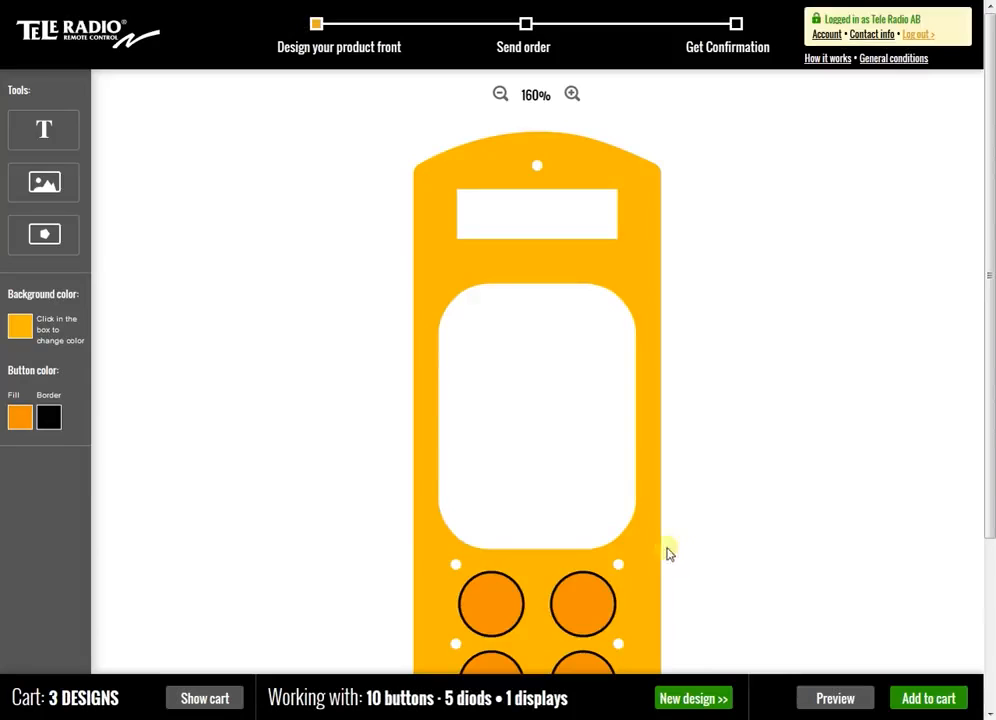
Set the fill colour of the foil's four round buttons to beige, ebd5b5
{"action": "scroll", "coordinate": [320, 512], "scroll_direction": "down", "scroll_amount": 3}
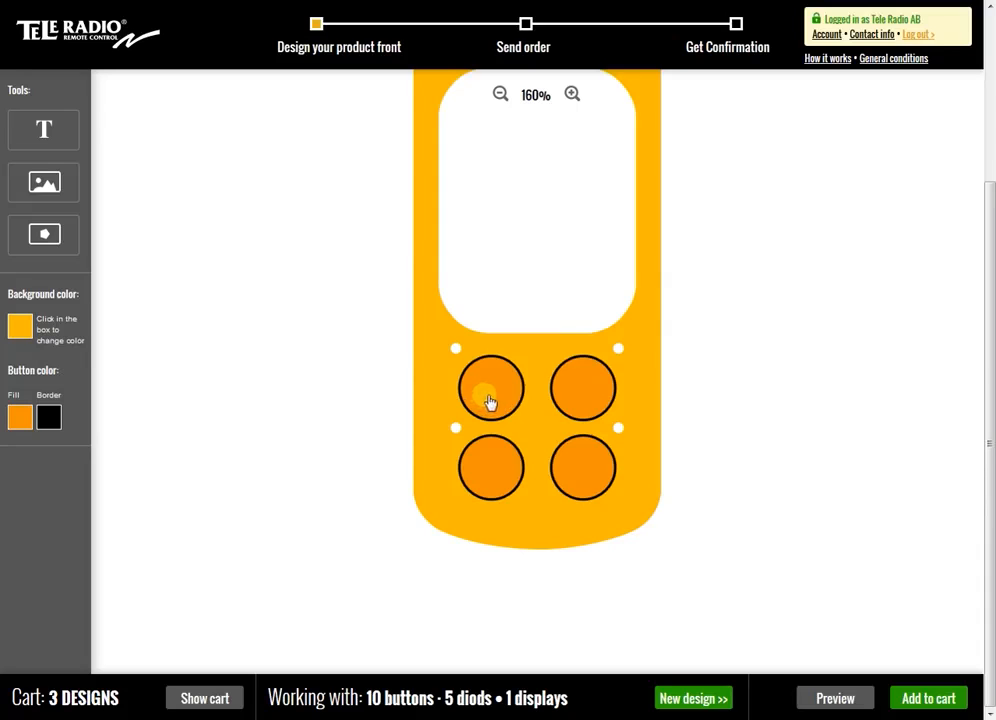
{"action": "left_click", "coordinate": [21, 417]}
{"action": "left_click", "coordinate": [185, 561]}
{"action": "mouse_move", "coordinate": [192, 571]}
{"action": "left_mouse_down"}
{"action": "mouse_move", "coordinate": [145, 562]}
{"action": "mouse_move", "coordinate": [136, 596]}
{"action": "mouse_move", "coordinate": [161, 619]}
{"action": "mouse_move", "coordinate": [138, 625]}
{"action": "mouse_move", "coordinate": [146, 563]}
{"action": "left_mouse_up"}
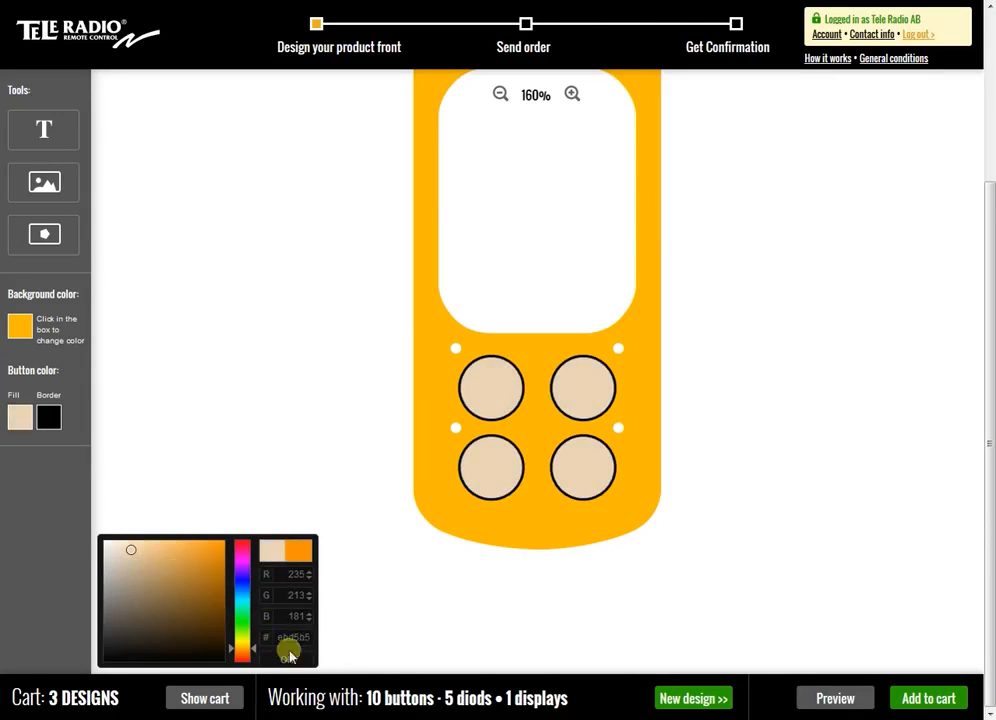
{"action": "left_click", "coordinate": [287, 658]}
Set the button border colour to blue, 1b1bcc, and preview the foil mounted on the product
{"action": "left_click", "coordinate": [49, 418]}
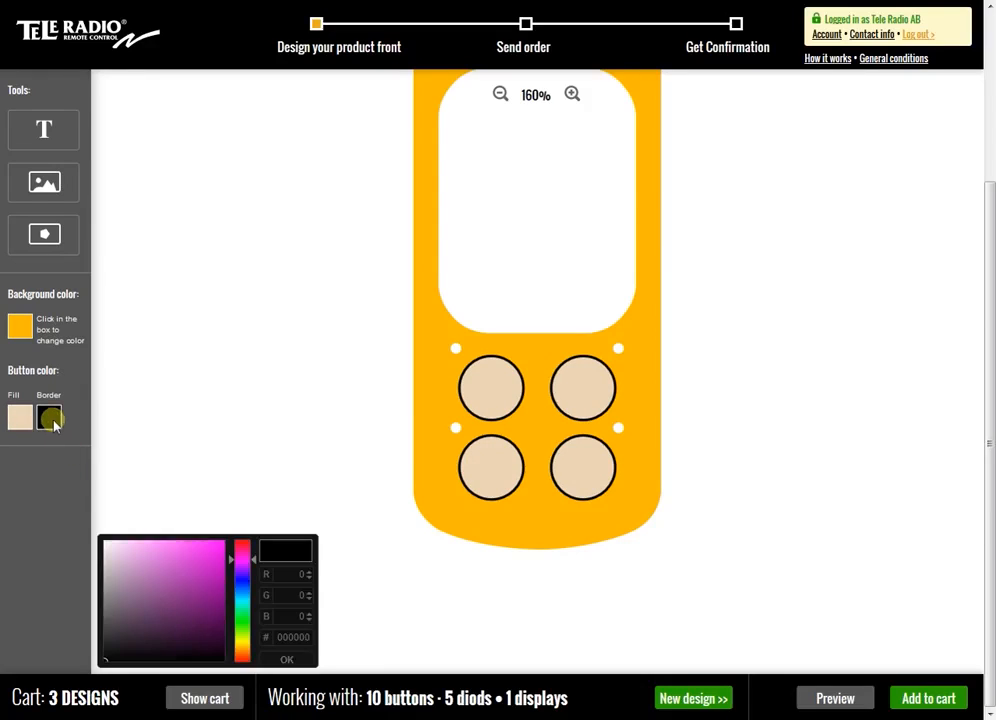
{"action": "left_click_drag", "start_coordinate": [234, 571], "coordinate": [248, 583]}
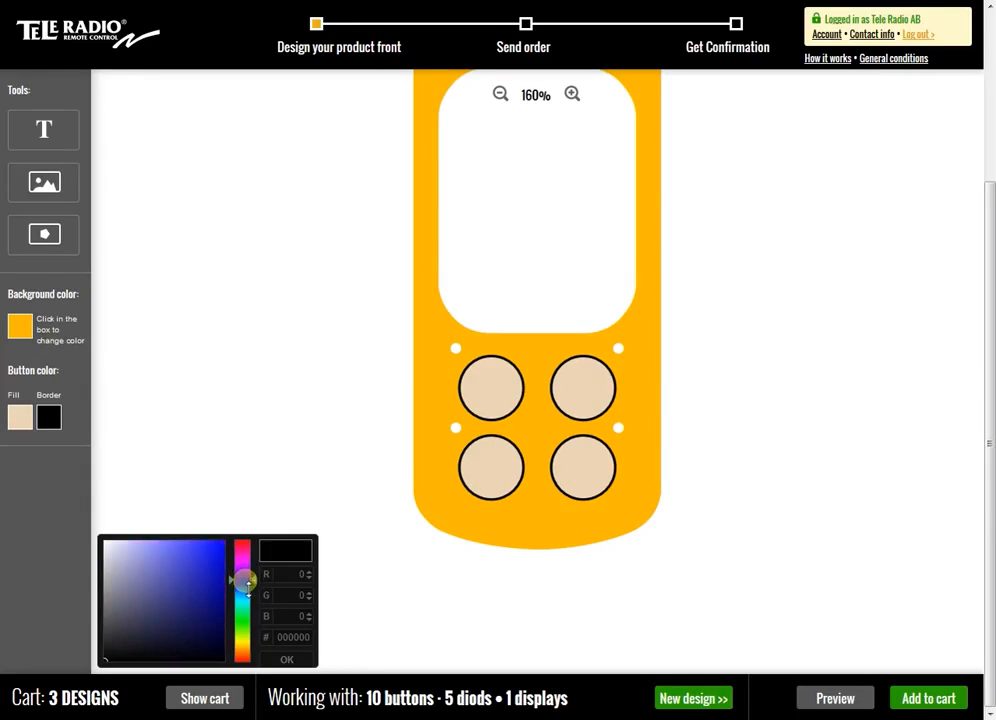
{"action": "mouse_move", "coordinate": [189, 596]}
{"action": "left_mouse_down"}
{"action": "mouse_move", "coordinate": [216, 565]}
{"action": "mouse_move", "coordinate": [182, 566]}
{"action": "mouse_move", "coordinate": [207, 591]}
{"action": "mouse_move", "coordinate": [198, 605]}
{"action": "mouse_move", "coordinate": [206, 625]}
{"action": "mouse_move", "coordinate": [229, 573]}
{"action": "mouse_move", "coordinate": [209, 565]}
{"action": "left_mouse_up"}
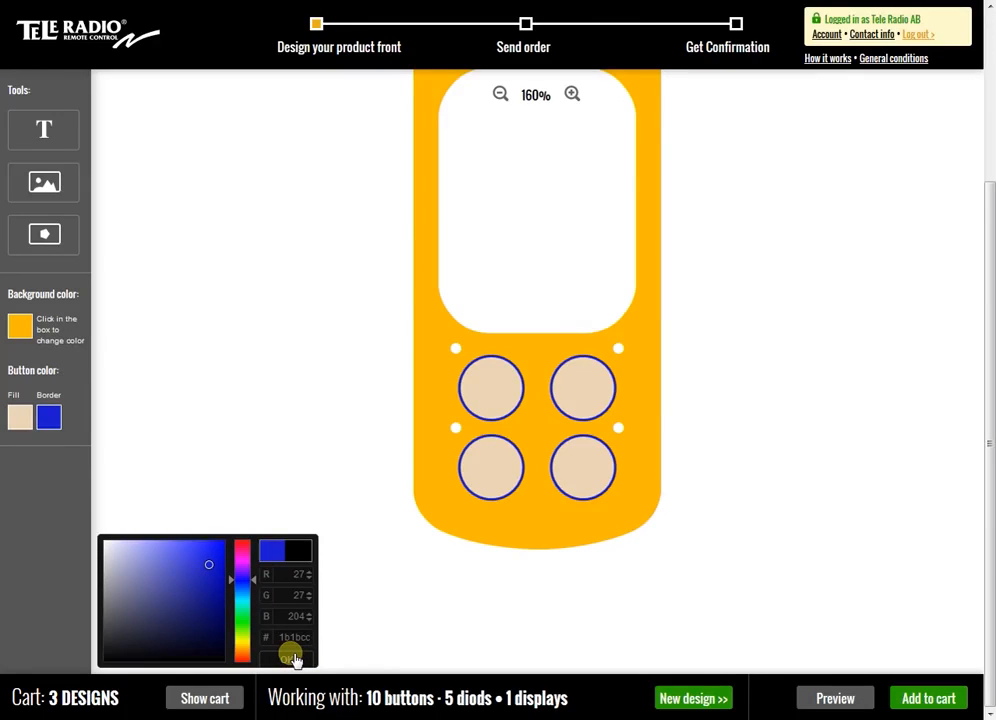
{"action": "left_click", "coordinate": [293, 658]}
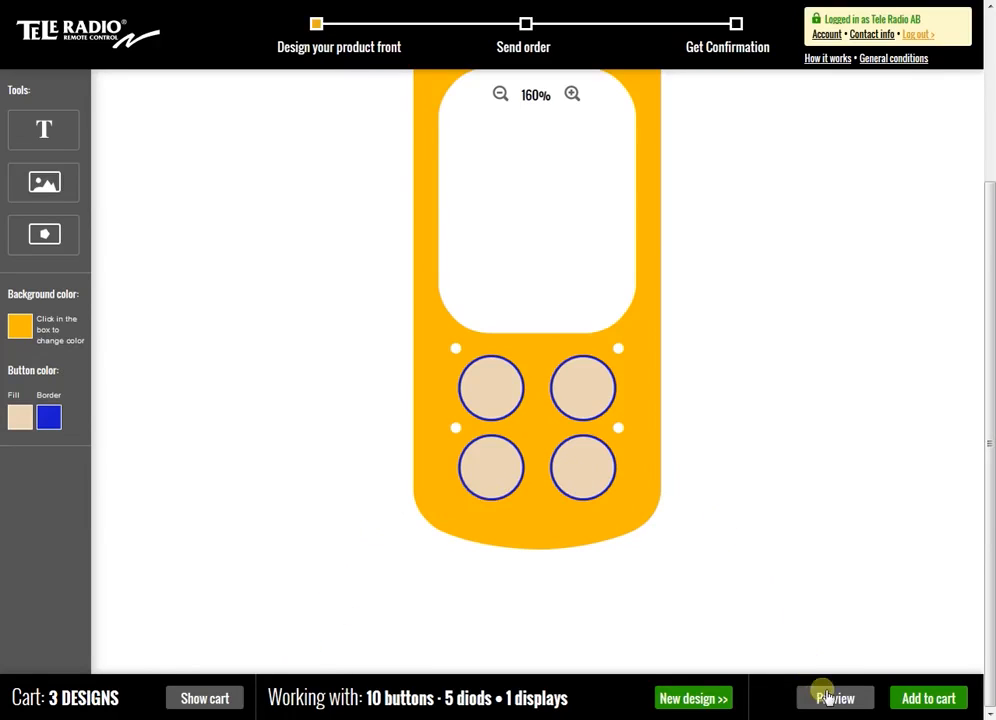
{"action": "left_click", "coordinate": [831, 698]}
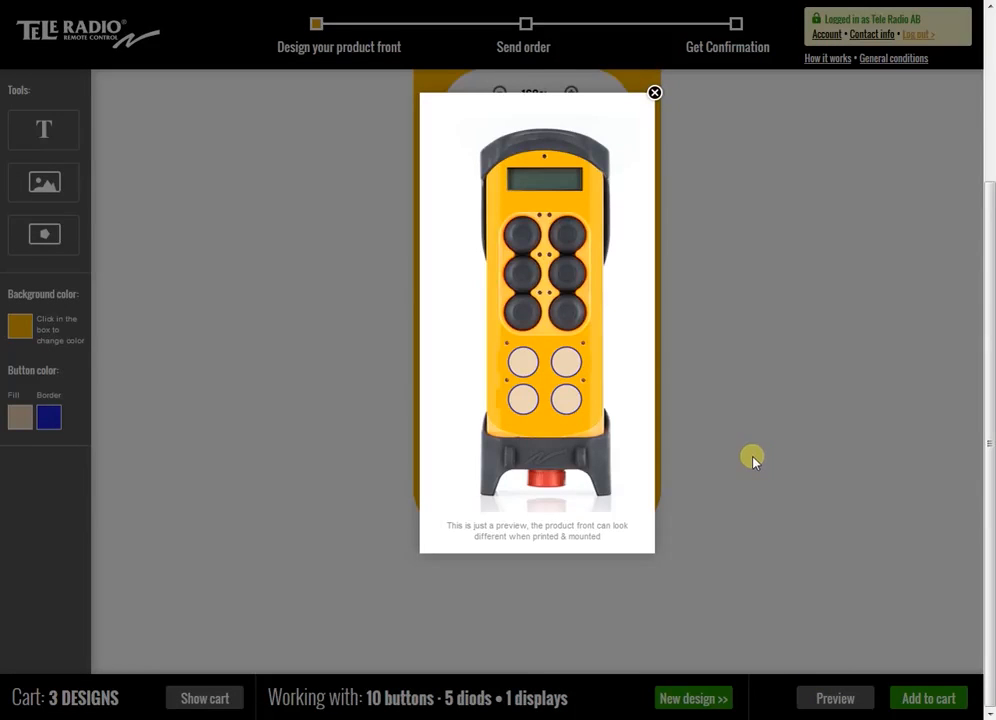
{"action": "left_click", "coordinate": [655, 94]}
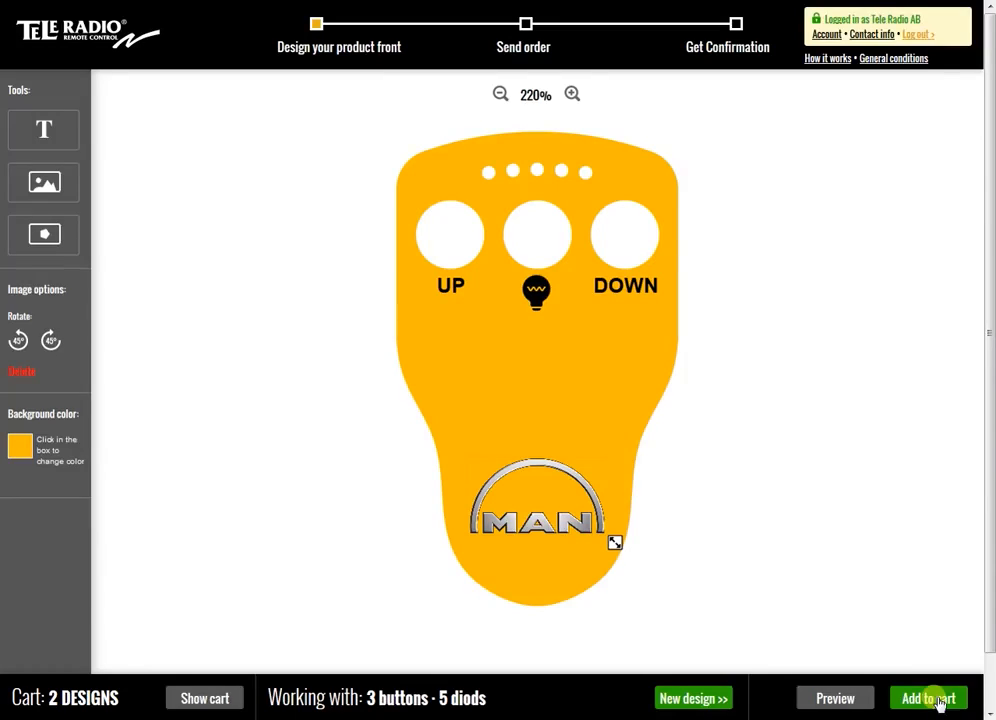
Add the MAN faceplate to the cart at 5 pcs and go through the order form, accepting the general conditions
{"action": "left_click", "coordinate": [938, 700]}
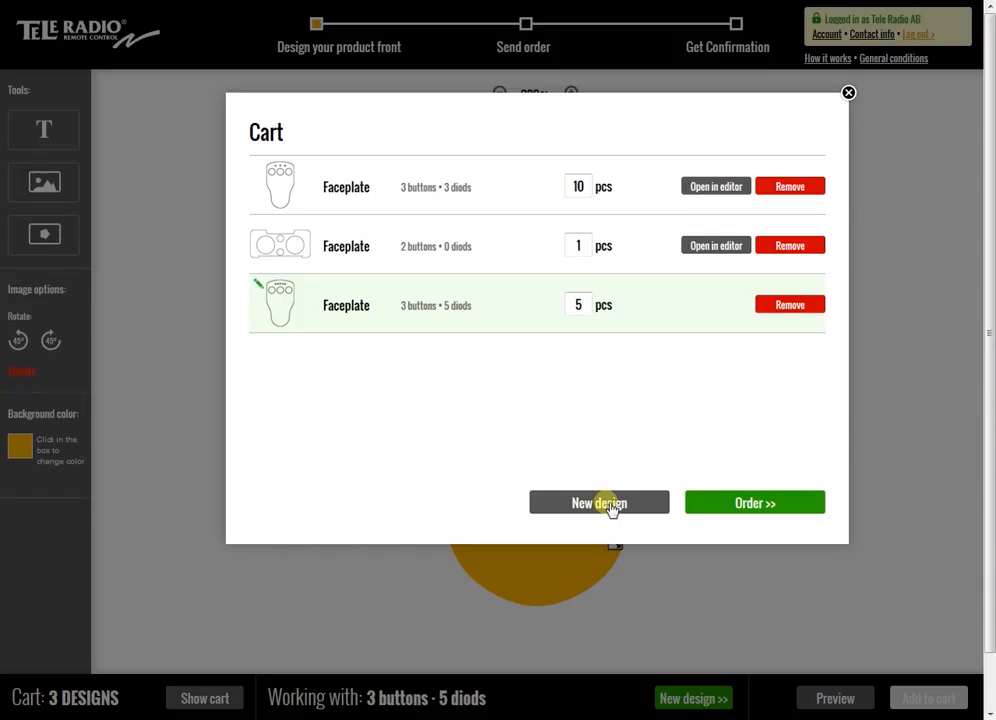
{"action": "left_click", "coordinate": [749, 511]}
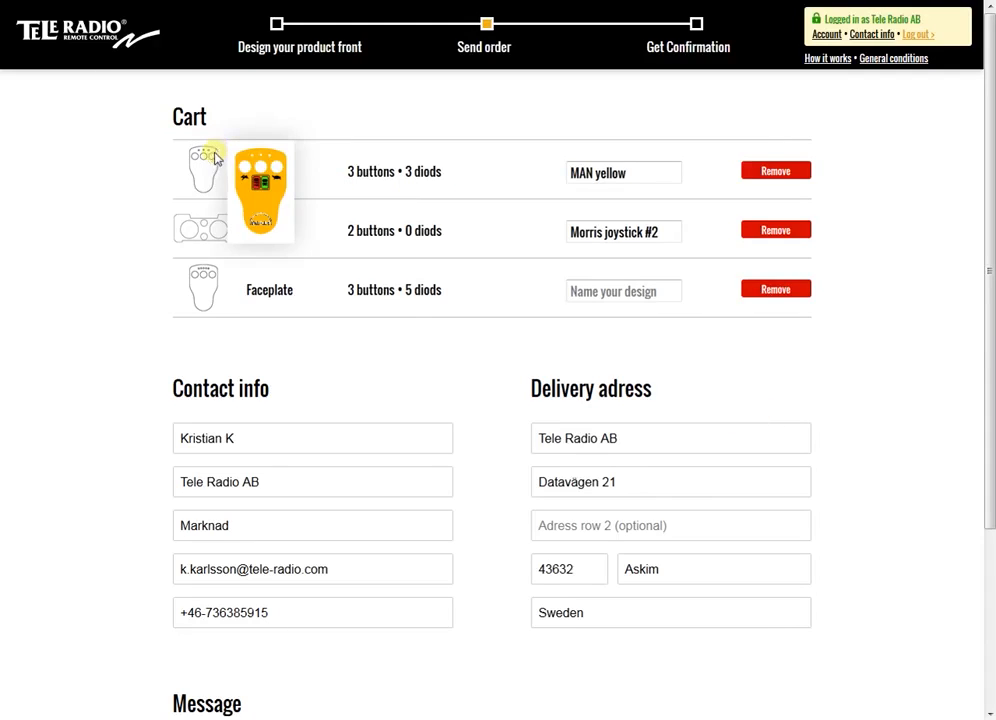
{"action": "mouse_move", "coordinate": [208, 231]}
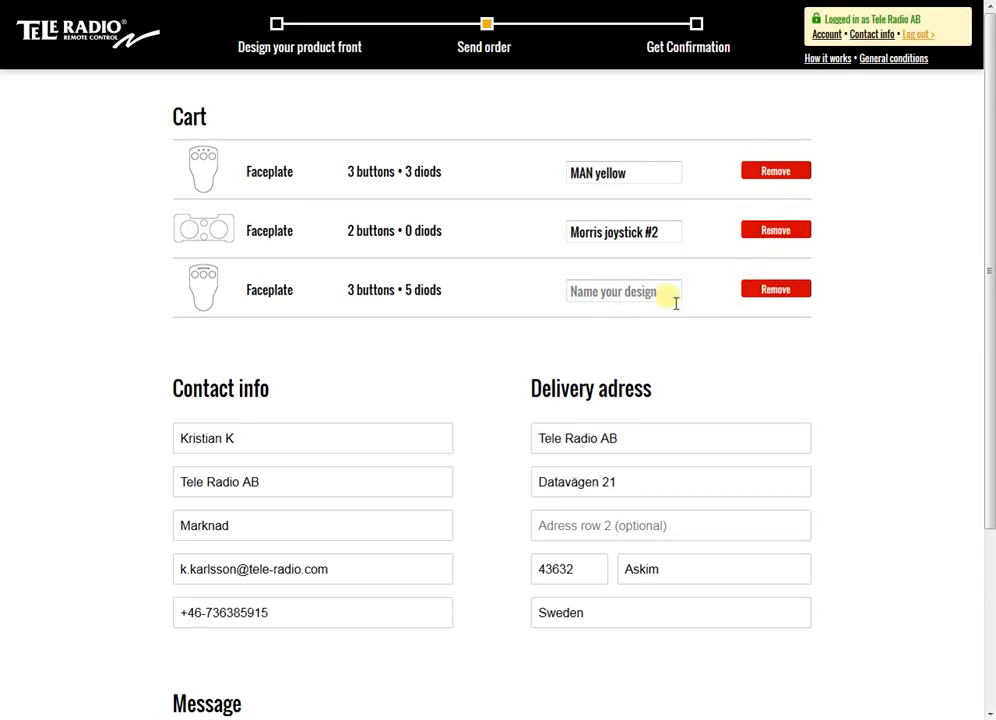
{"action": "scroll", "coordinate": [500, 346], "scroll_direction": "down", "scroll_amount": 1}
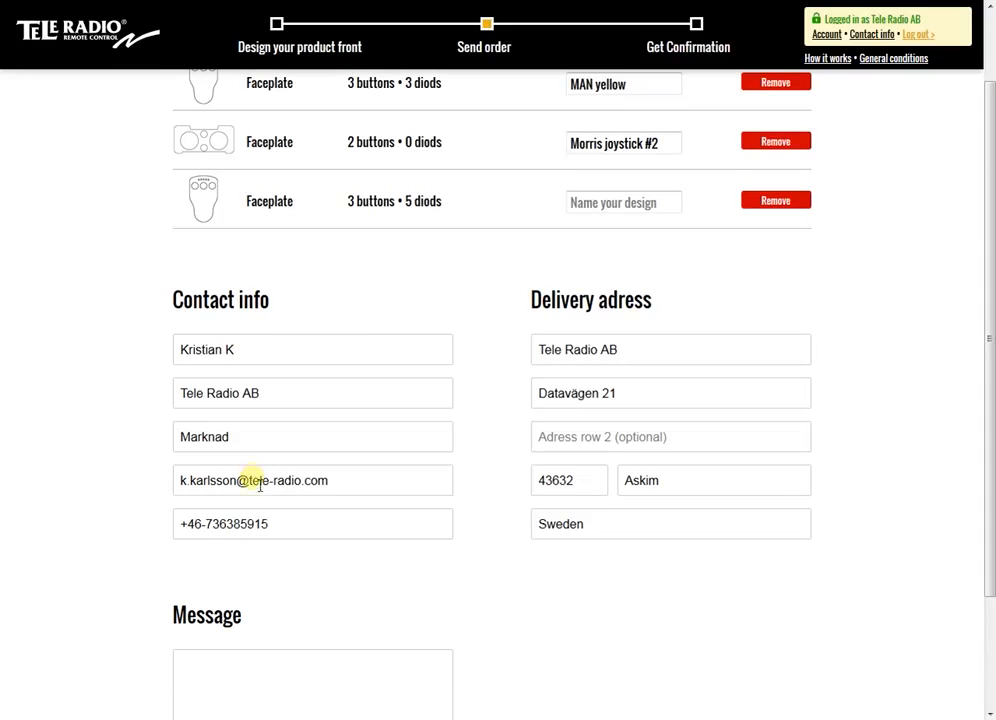
{"action": "scroll", "coordinate": [508, 497], "scroll_direction": "down", "scroll_amount": 1}
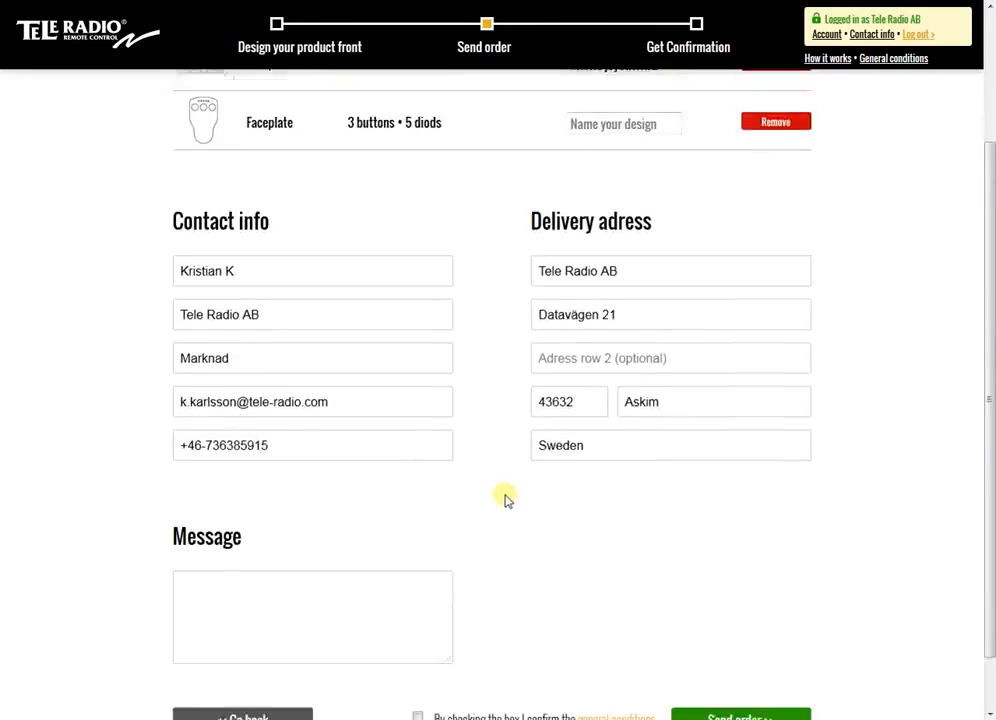
{"action": "scroll", "coordinate": [490, 500], "scroll_direction": "down", "scroll_amount": 1}
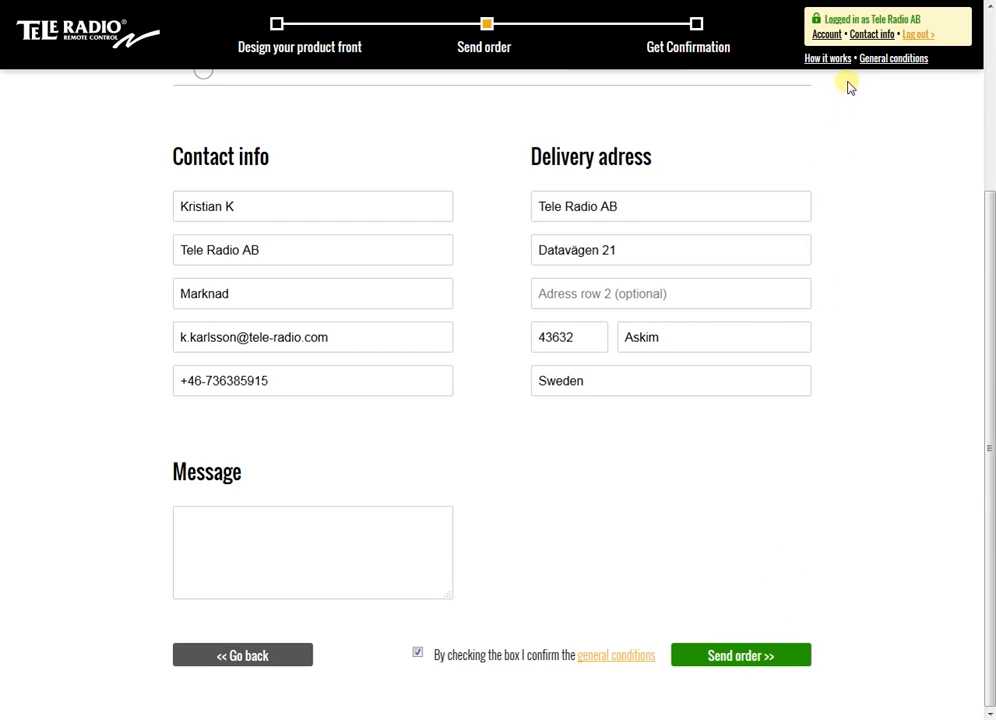
Name the unnamed faceplate with 3 buttons and 5 diods in the account's design library "MAN yellow #2"
{"action": "left_click", "coordinate": [826, 34]}
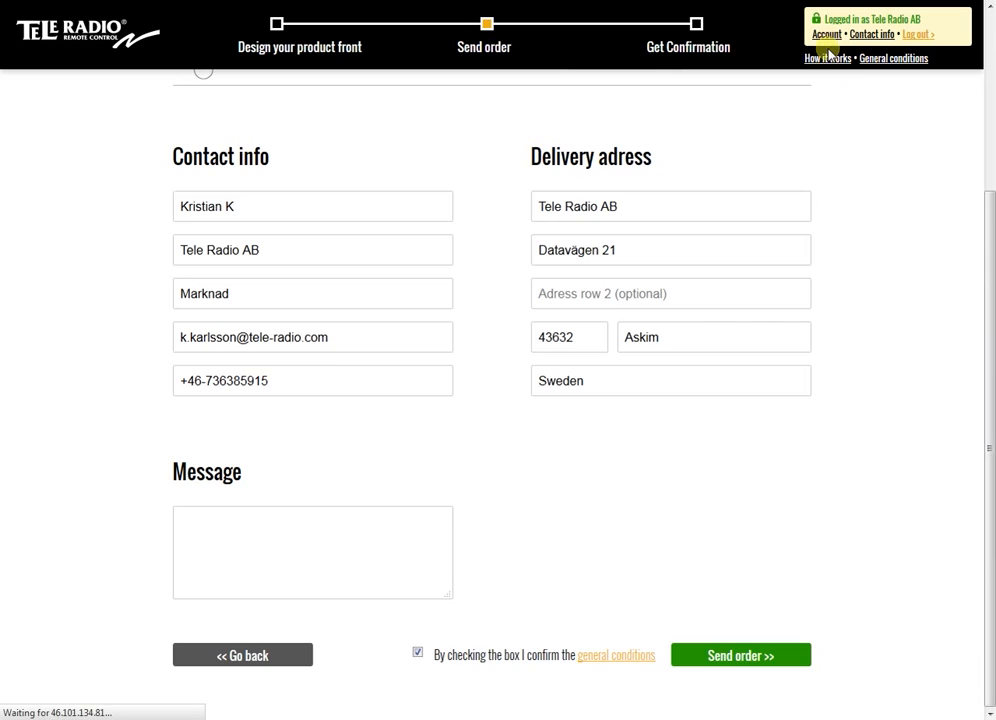
{"action": "left_click_drag", "start_coordinate": [987, 222], "coordinate": [989, 600]}
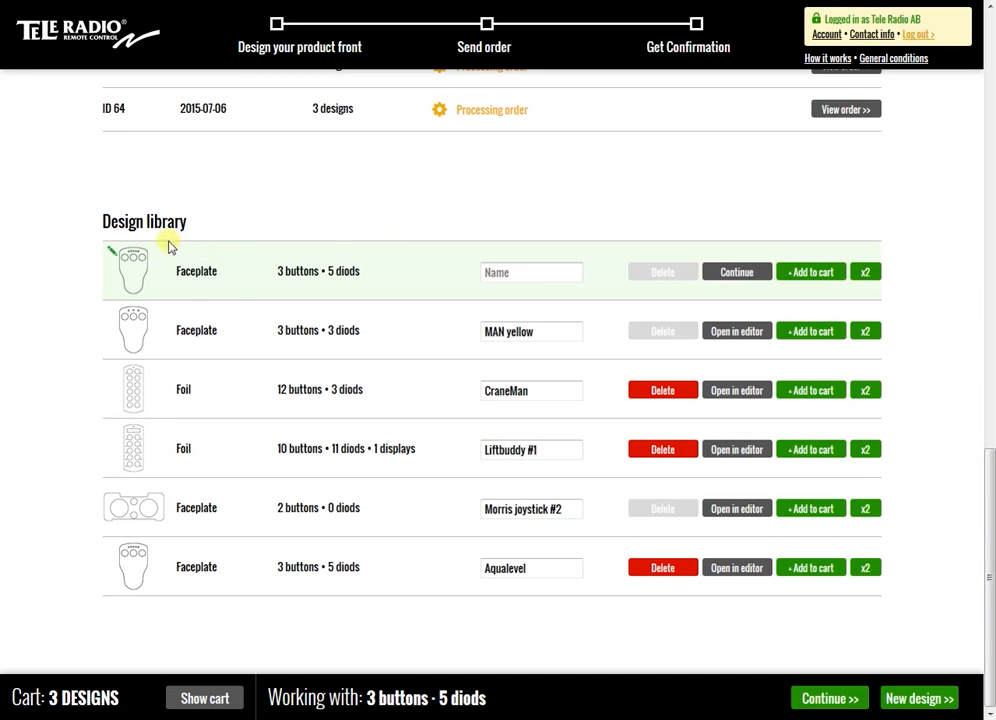
{"action": "mouse_move", "coordinate": [136, 268]}
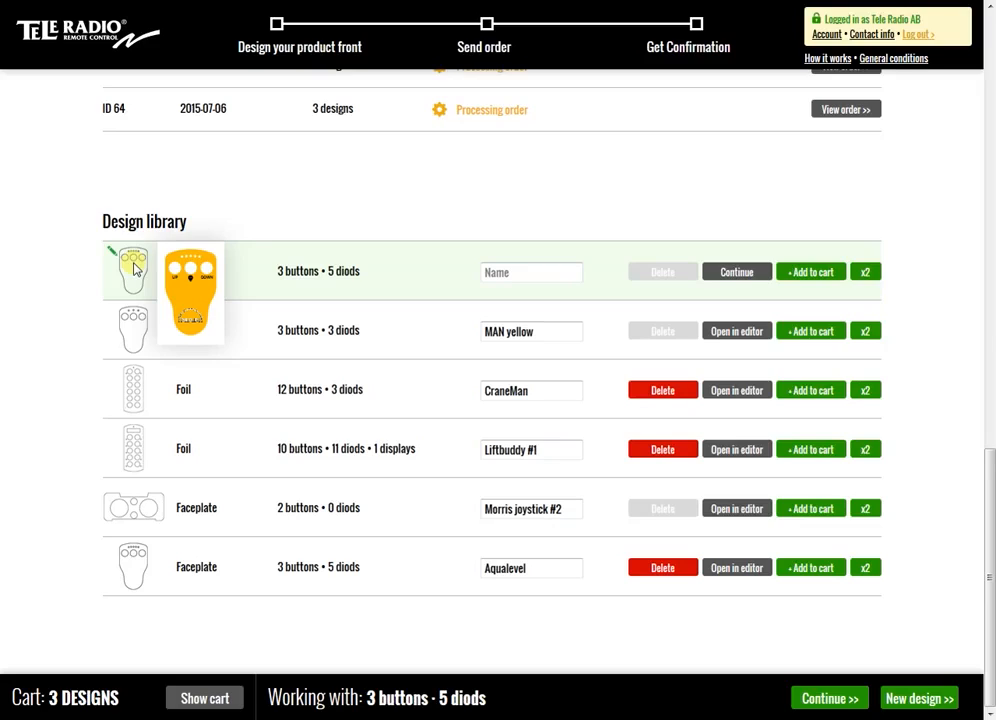
{"action": "type", "text": "MAN yellow #2"}
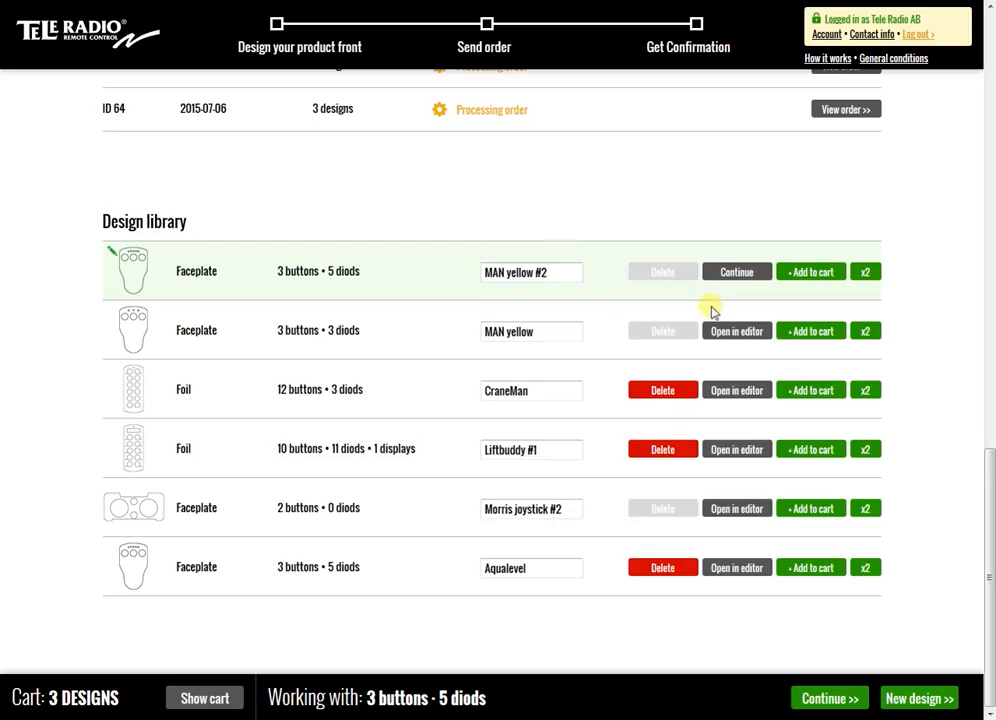
Duplicate the MAN yellow #2 design and rename the copy "MAN yellow #3"
{"action": "left_click", "coordinate": [867, 277]}
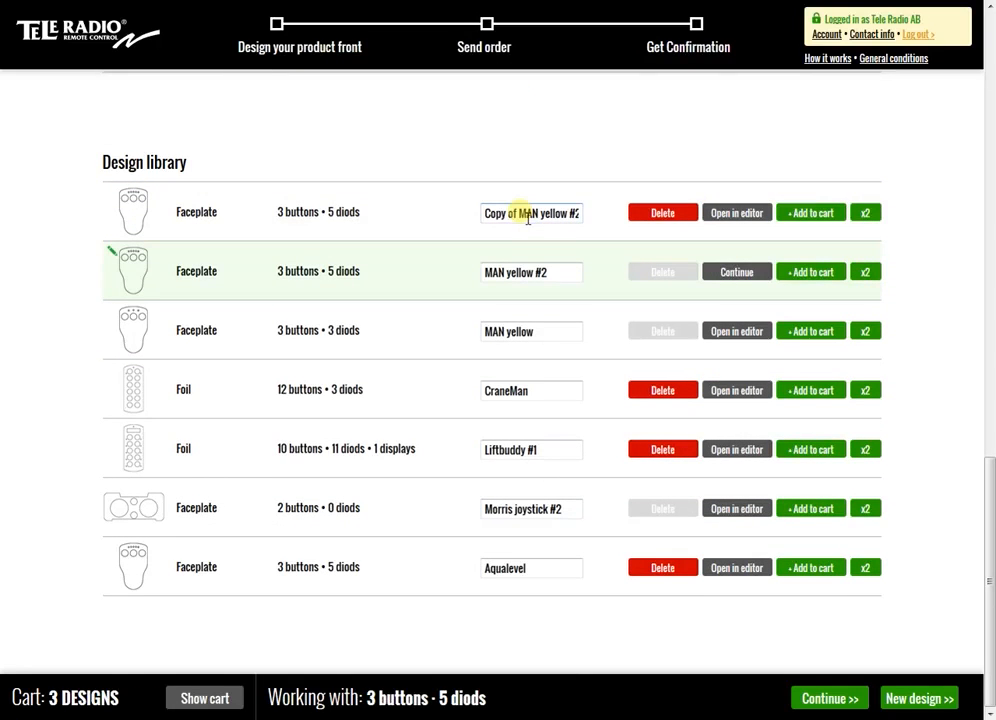
{"action": "left_click_drag", "start_coordinate": [519, 215], "coordinate": [476, 213]}
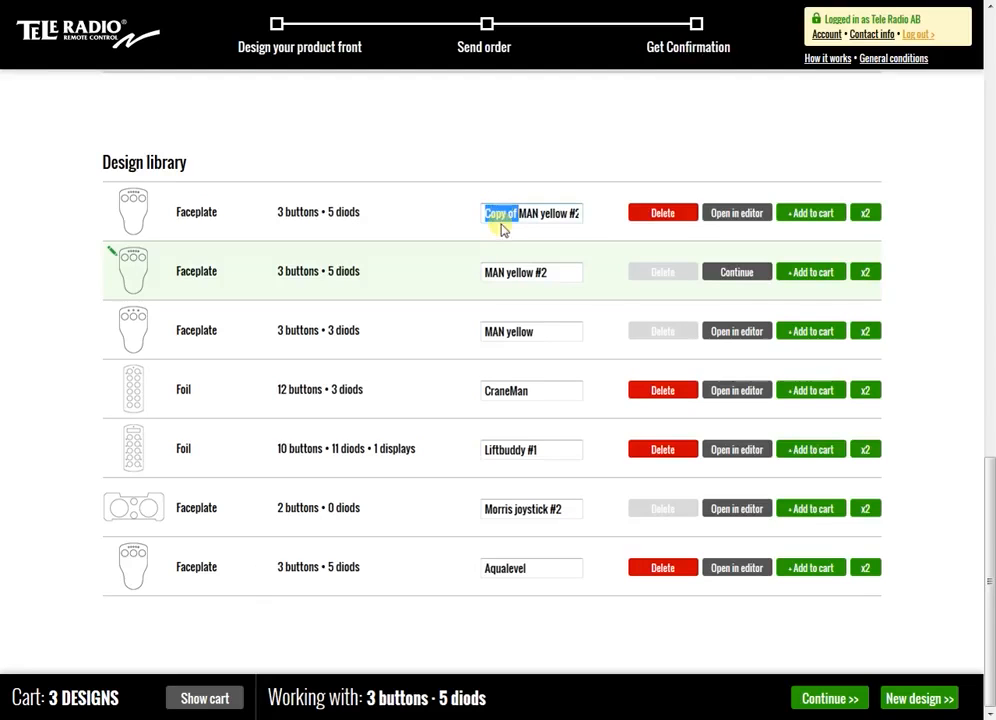
{"action": "key", "text": "BackSpace"}
{"action": "left_click", "coordinate": [563, 218]}
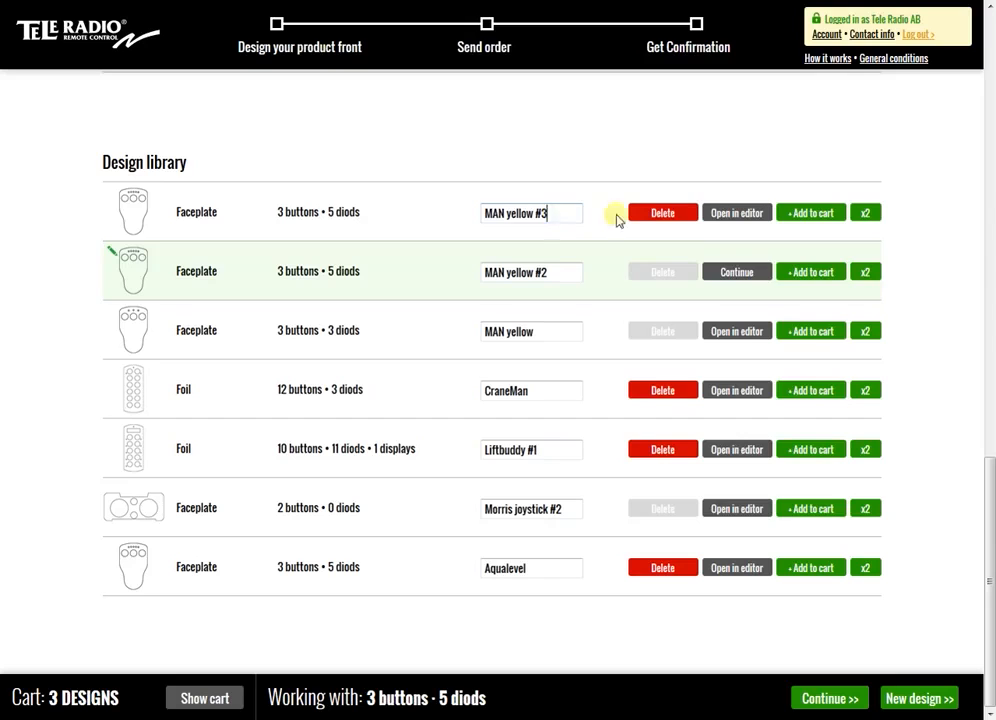
Open the MAN yellow #3 design in the editor and dismiss the introduction
{"action": "left_click", "coordinate": [731, 213]}
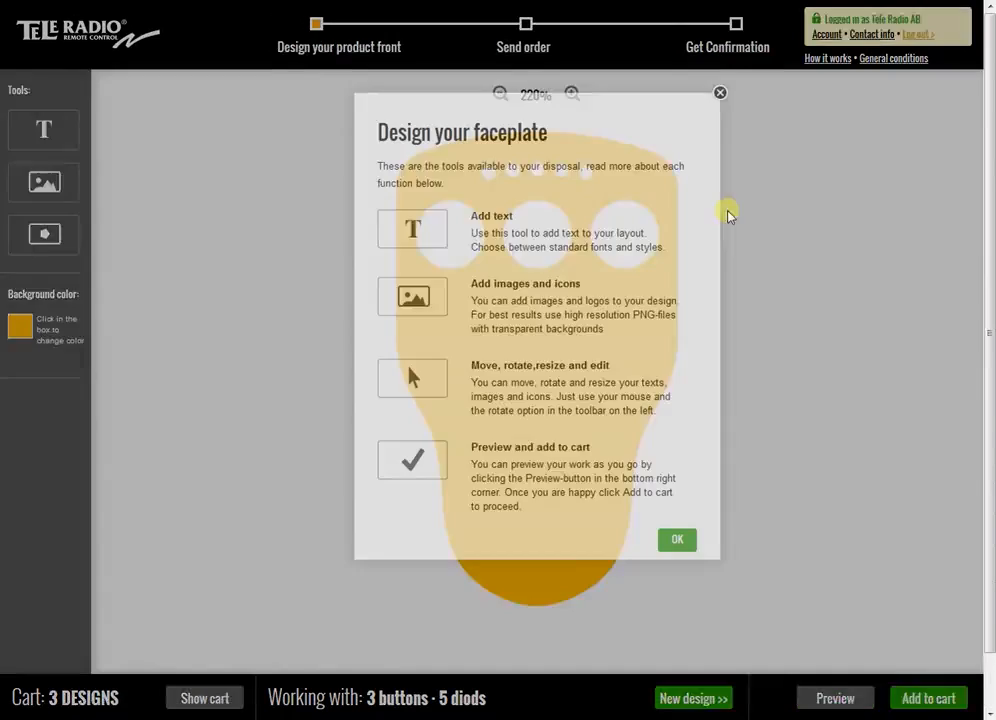
{"action": "left_click", "coordinate": [673, 542]}
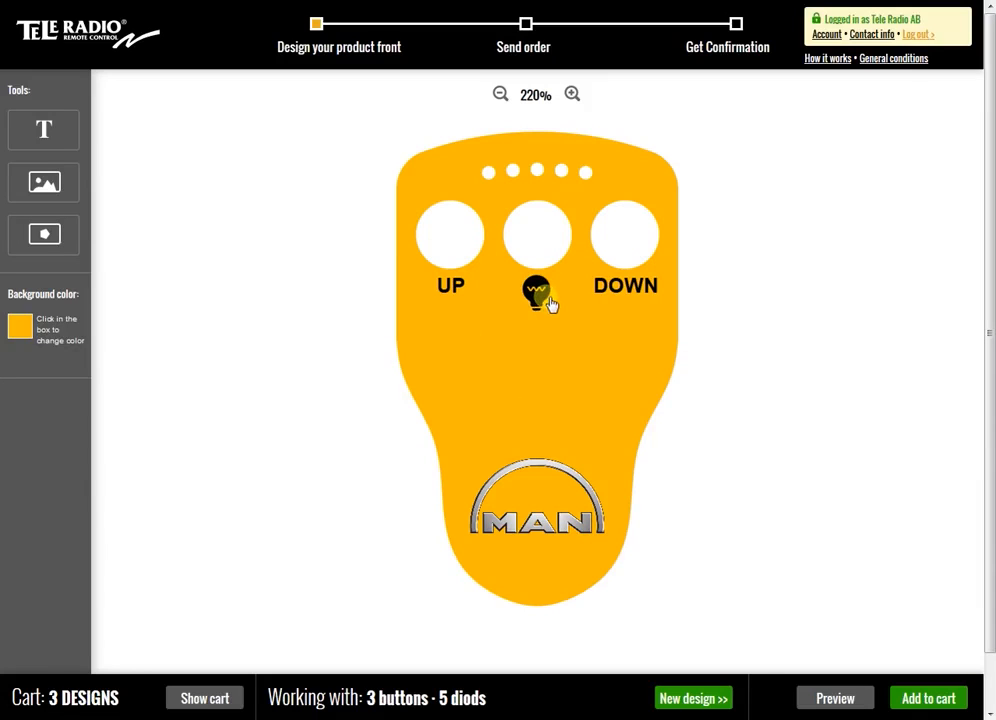
Return to the account's design library and open the Morris joystick #2 faceplate in the editor
{"action": "left_click", "coordinate": [827, 34]}
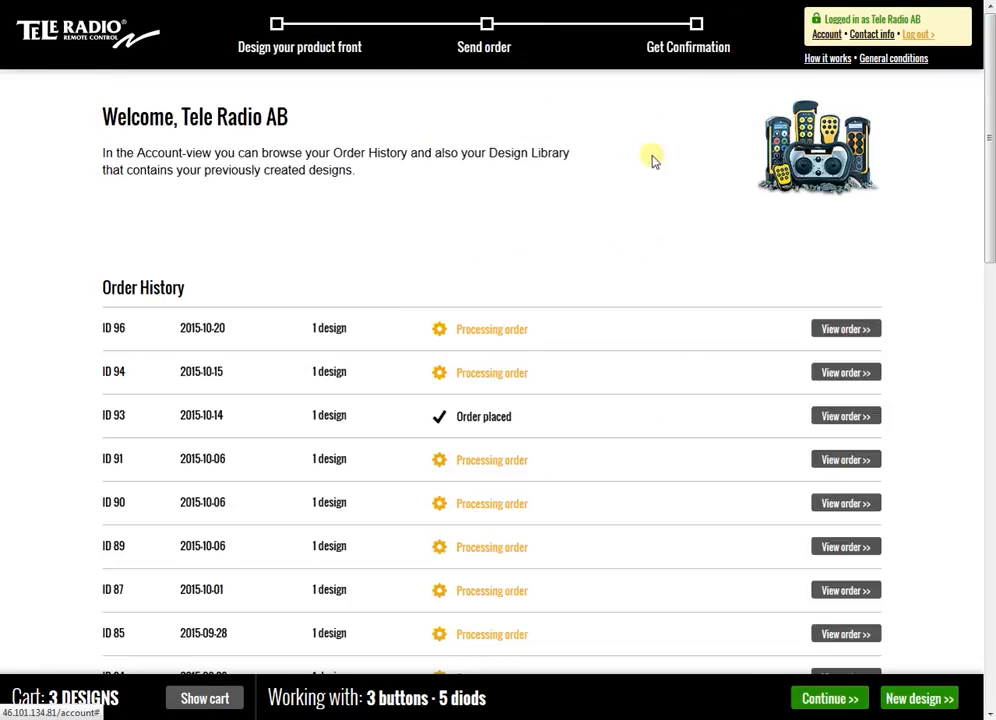
{"action": "scroll", "coordinate": [630, 147], "scroll_direction": "down", "scroll_amount": 1}
{"action": "scroll", "coordinate": [629, 158], "scroll_direction": "down", "scroll_amount": 10}
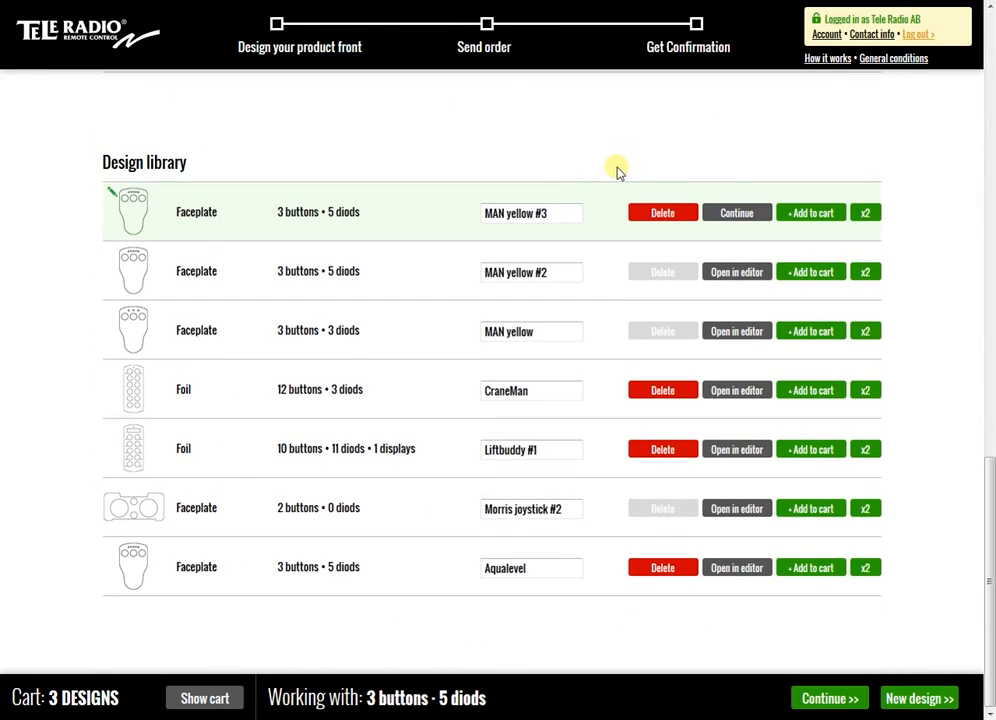
{"action": "mouse_move", "coordinate": [147, 511]}
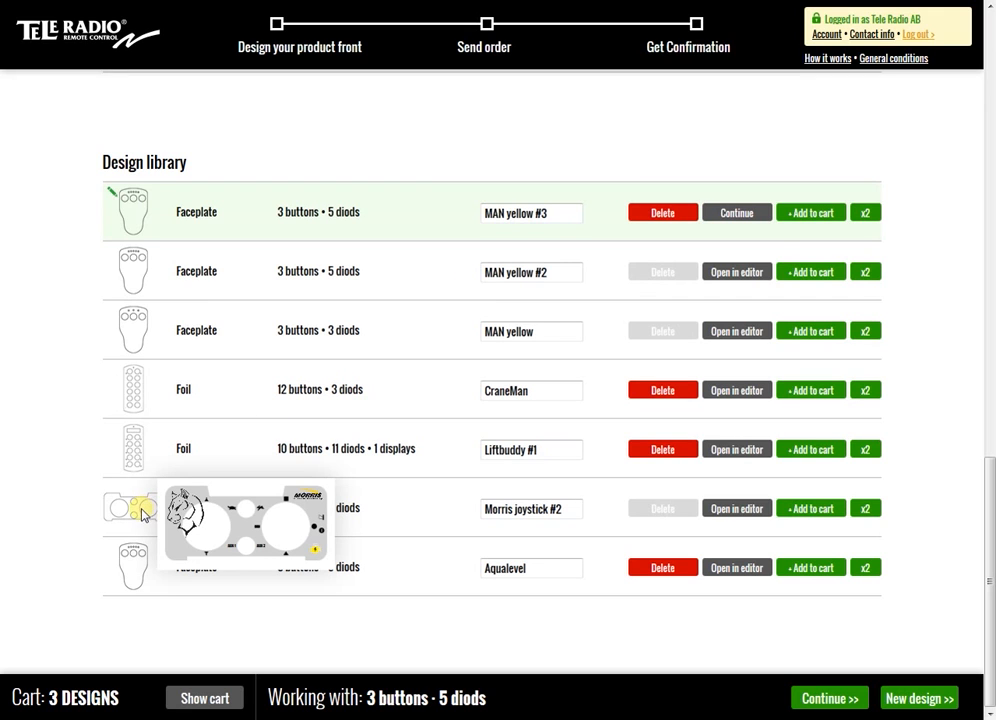
{"action": "left_click", "coordinate": [737, 509]}
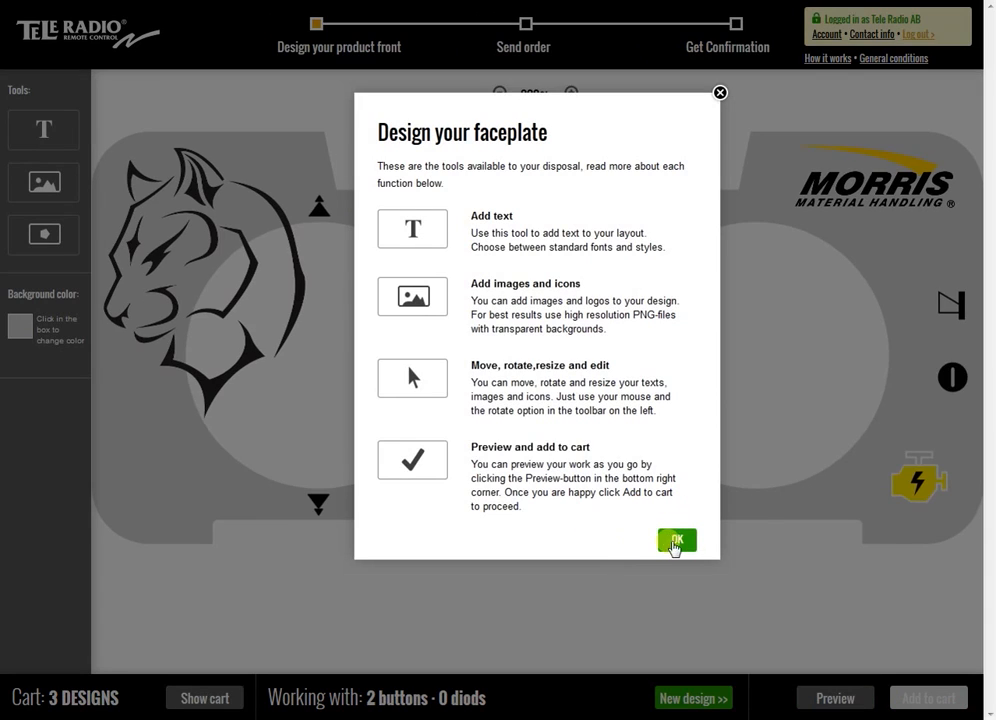
{"action": "left_click", "coordinate": [675, 542]}
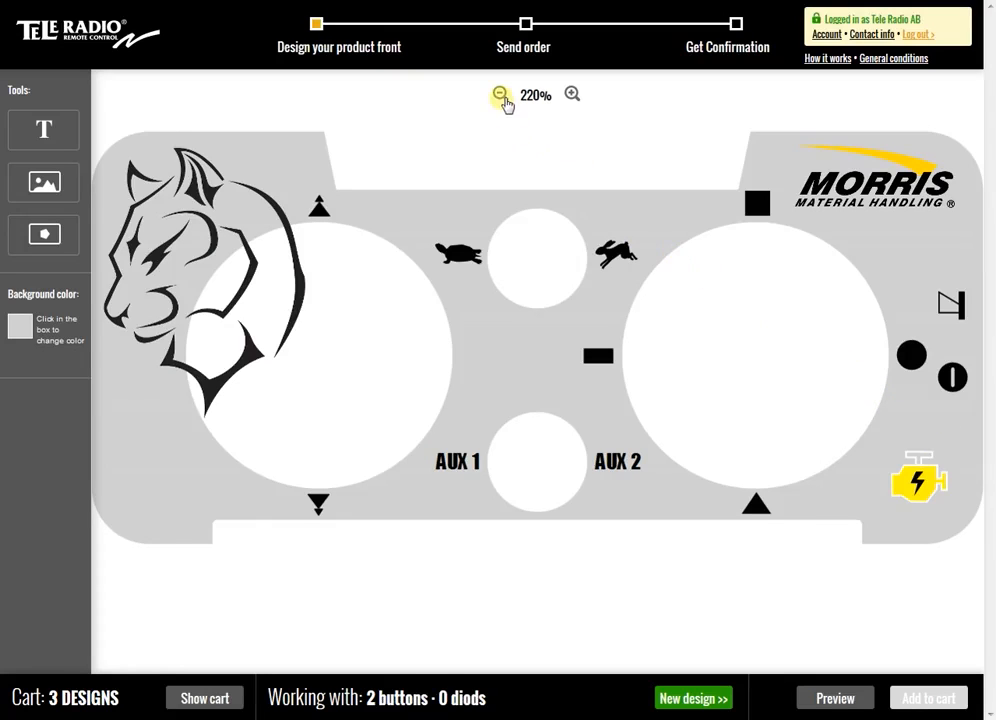
{"action": "left_click", "coordinate": [502, 95]}
{"action": "left_click", "coordinate": [502, 95]}
{"action": "left_click", "coordinate": [502, 95]}
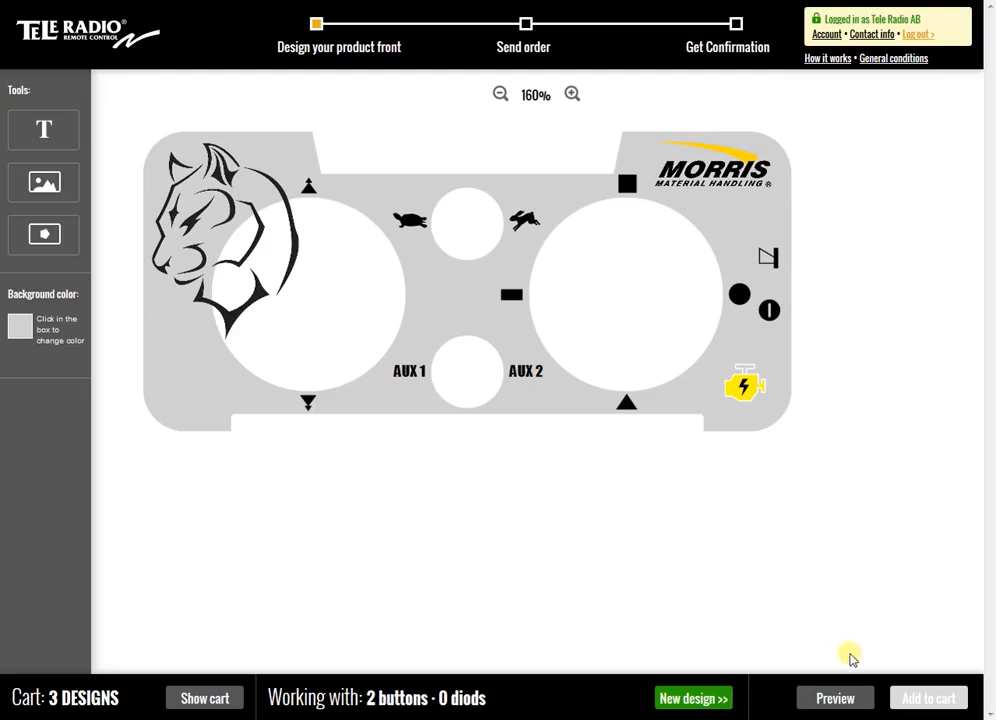
Preview the Morris joystick #2 faceplate mounted on its remote control and close the preview
{"action": "left_click", "coordinate": [849, 704]}
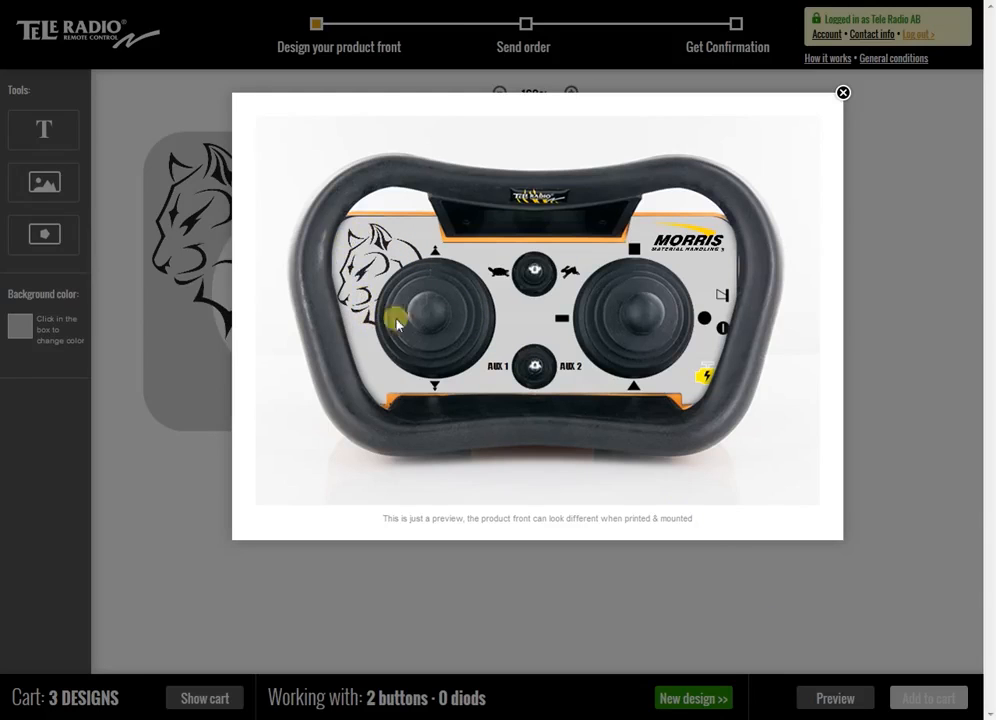
{"action": "left_click", "coordinate": [845, 95]}
Open the Aqualevel faceplate from the account's design library in the editor and preview it mounted on the remote
{"action": "left_click", "coordinate": [824, 34]}
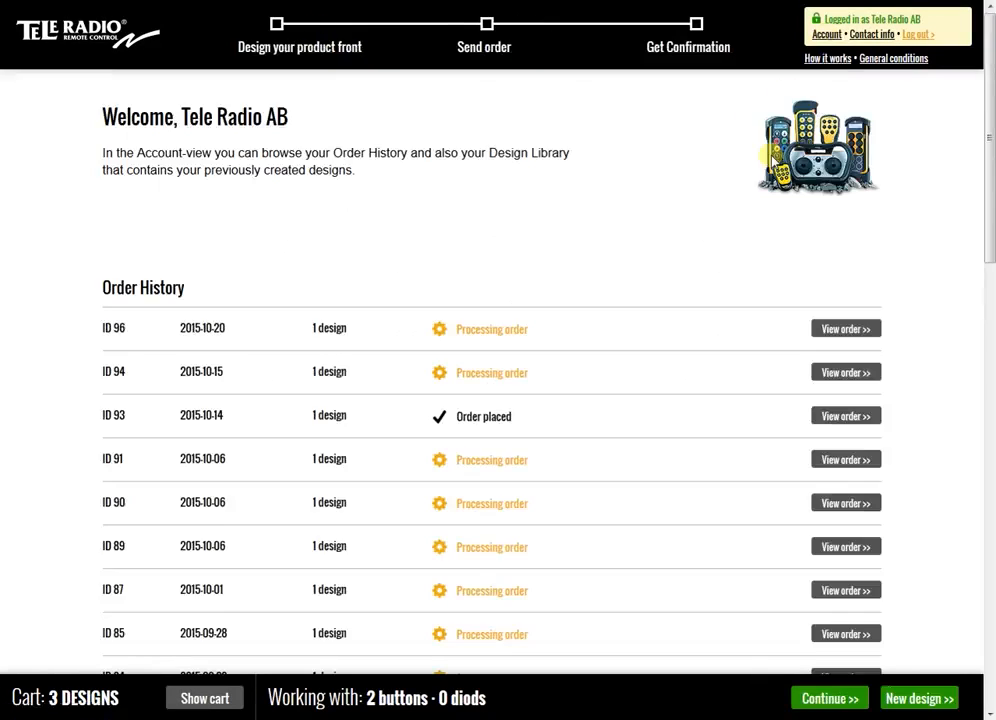
{"action": "scroll", "coordinate": [796, 222], "scroll_direction": "down", "scroll_amount": 10}
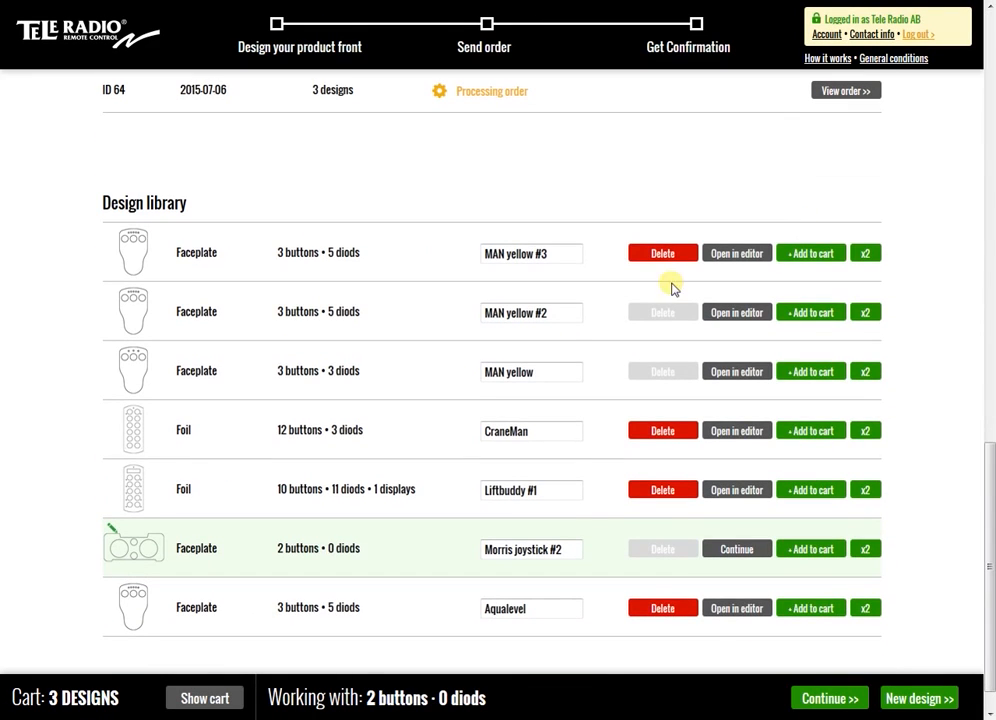
{"action": "mouse_move", "coordinate": [142, 378]}
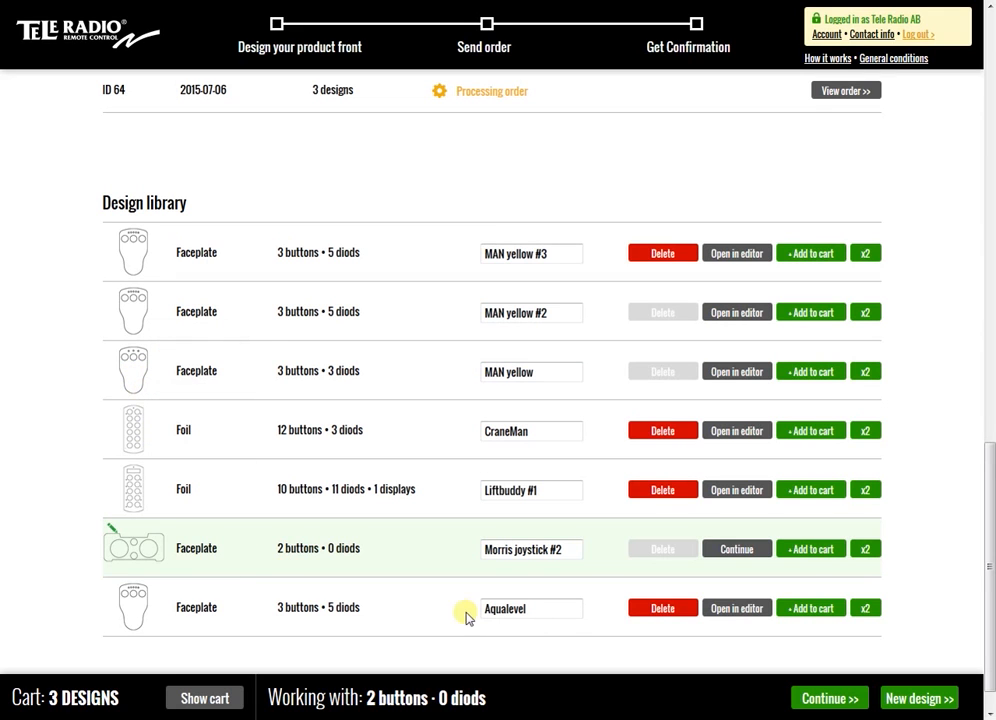
{"action": "left_click", "coordinate": [737, 618]}
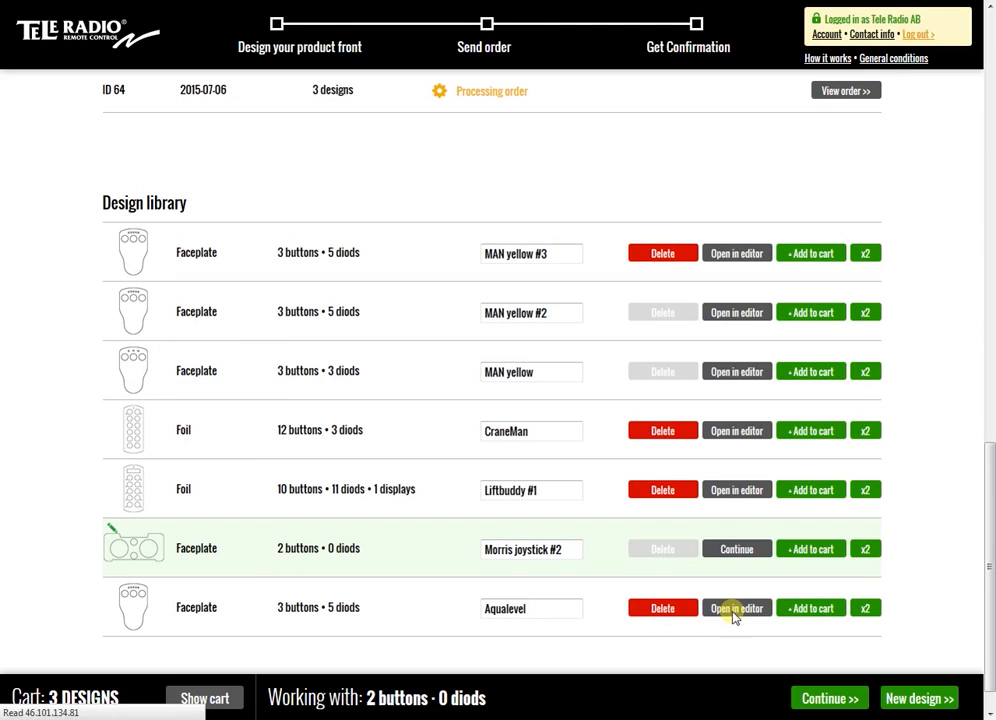
{"action": "left_click", "coordinate": [684, 542]}
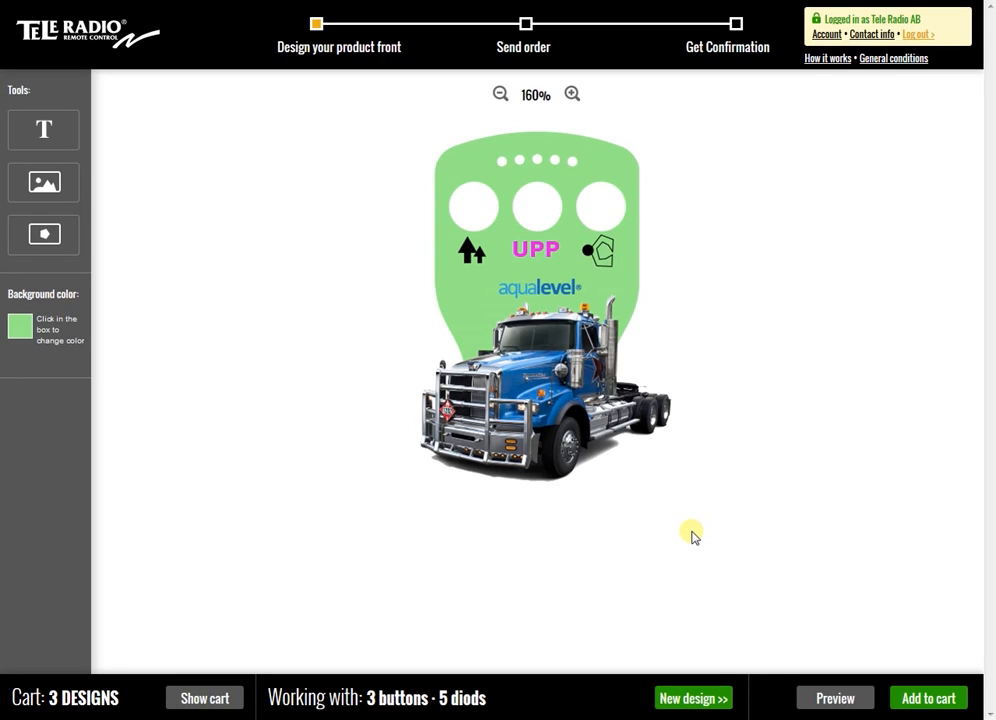
{"action": "left_click", "coordinate": [836, 698]}
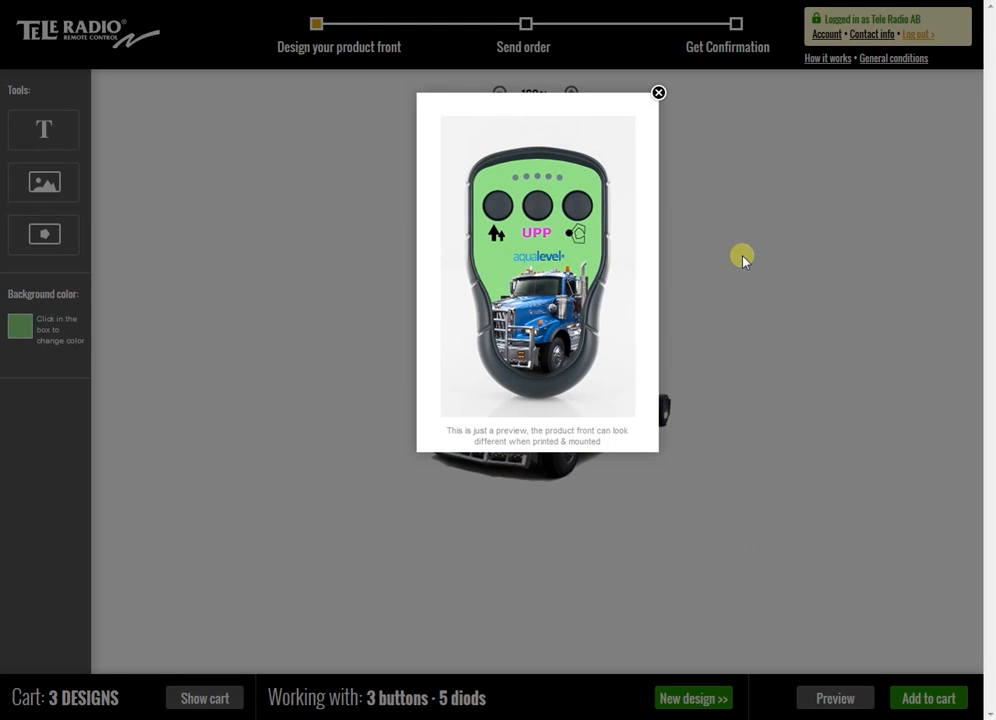
{"action": "left_click", "coordinate": [658, 92]}
Return to the account's order history and open the placed order dated 2015-10-14
{"action": "left_click", "coordinate": [826, 34]}
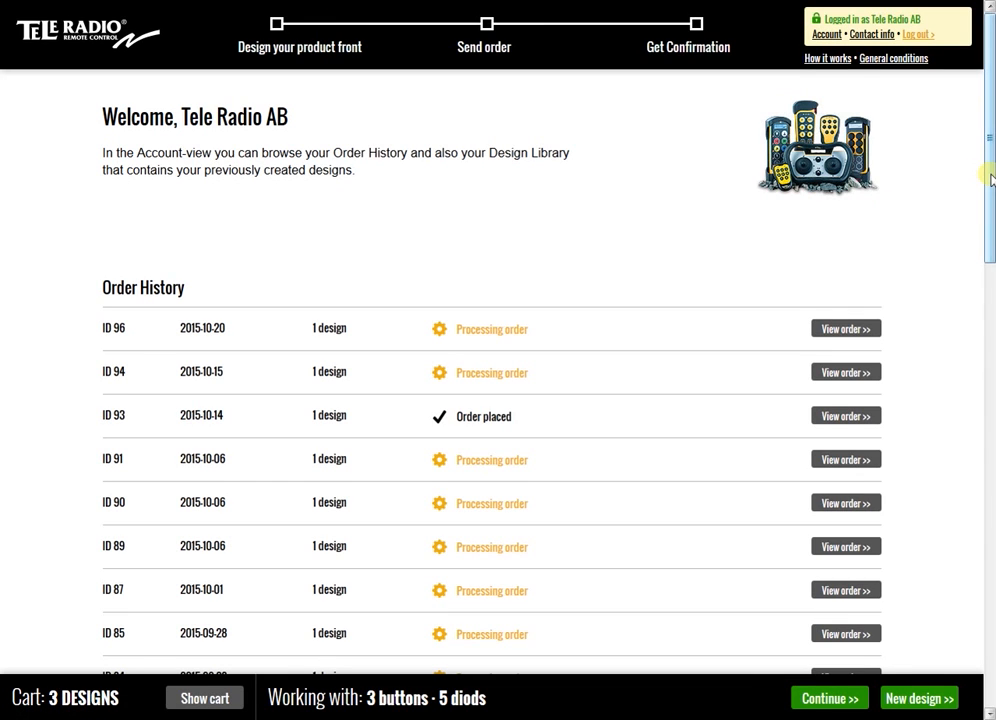
{"action": "left_click_drag", "start_coordinate": [990, 178], "coordinate": [987, 238]}
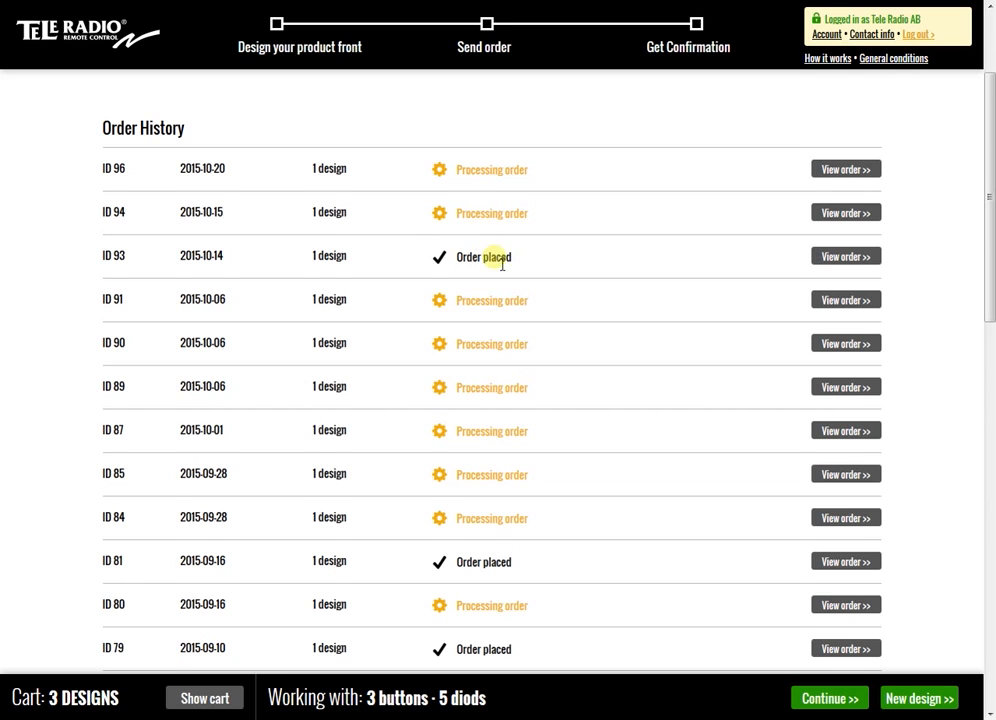
{"action": "scroll", "coordinate": [560, 245], "scroll_direction": "down", "scroll_amount": 1}
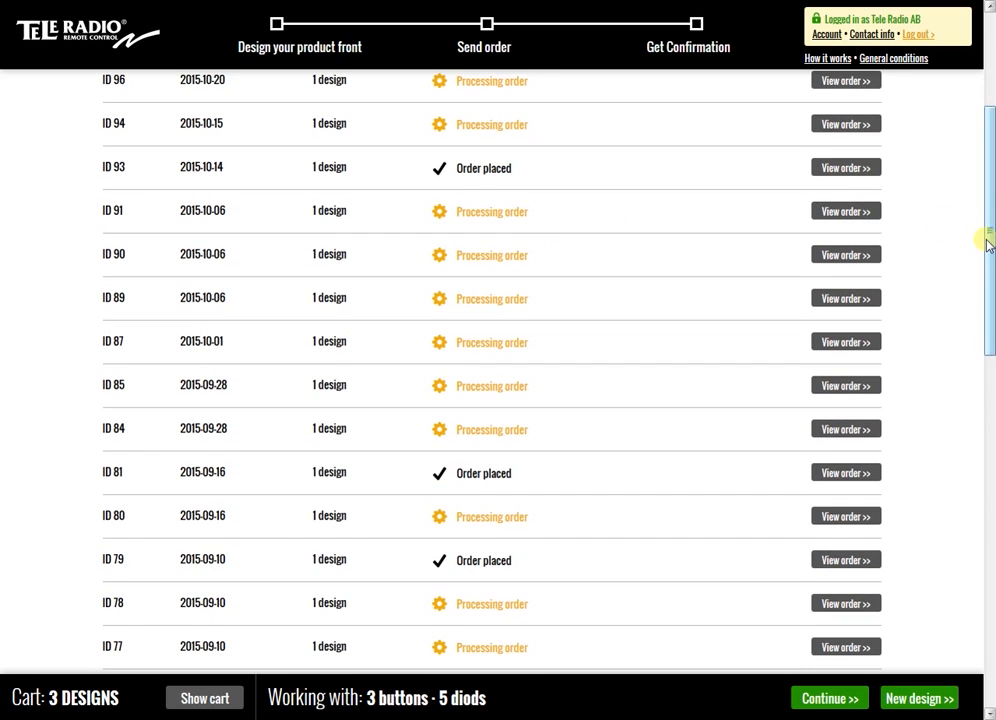
{"action": "left_click_drag", "start_coordinate": [985, 231], "coordinate": [985, 213]}
{"action": "left_click", "coordinate": [848, 232]}
Review the order's status, ordered items, contact info, delivery address and message, and go back to the account overview
{"action": "left_click_drag", "start_coordinate": [988, 220], "coordinate": [988, 344]}
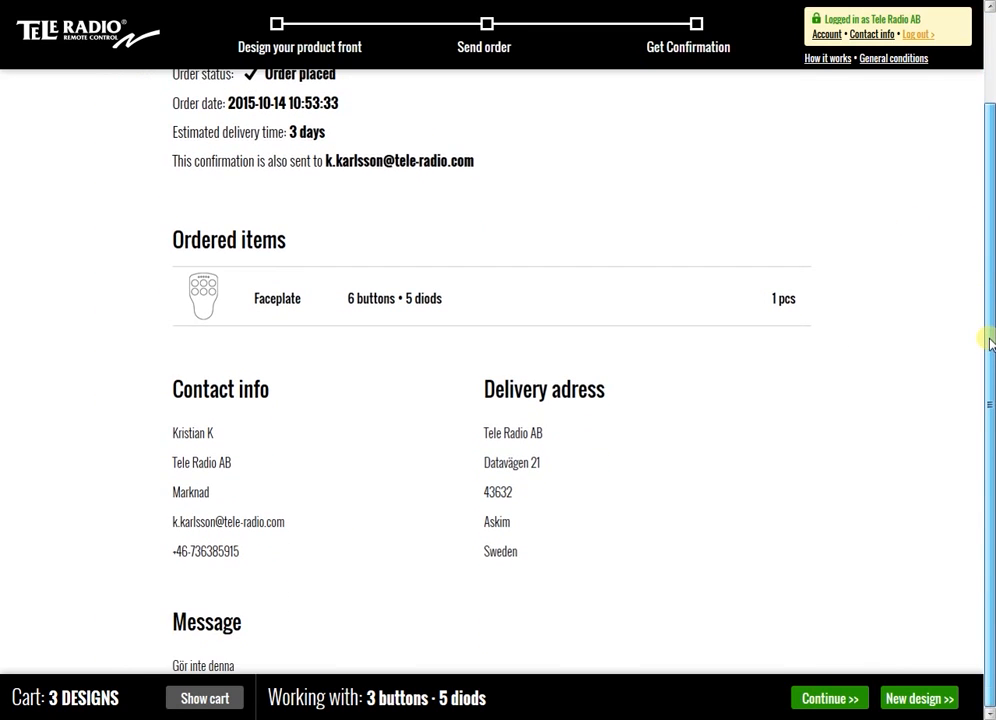
{"action": "scroll", "coordinate": [988, 344], "scroll_direction": "up", "scroll_amount": 1}
{"action": "left_click_drag", "start_coordinate": [988, 248], "coordinate": [986, 204]}
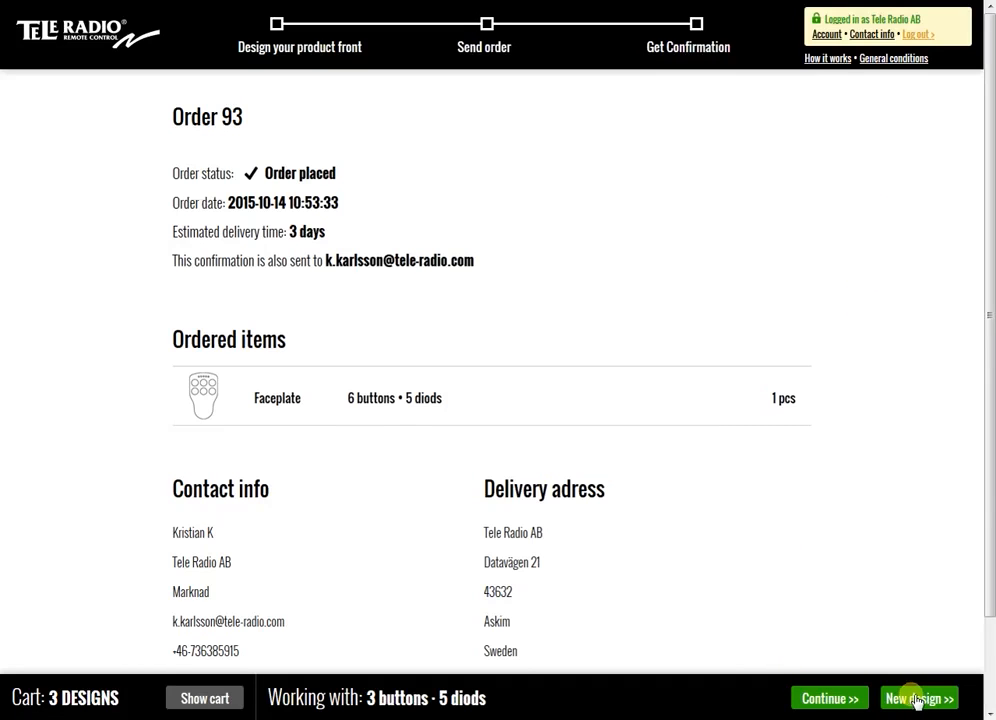
{"action": "left_click", "coordinate": [828, 34]}
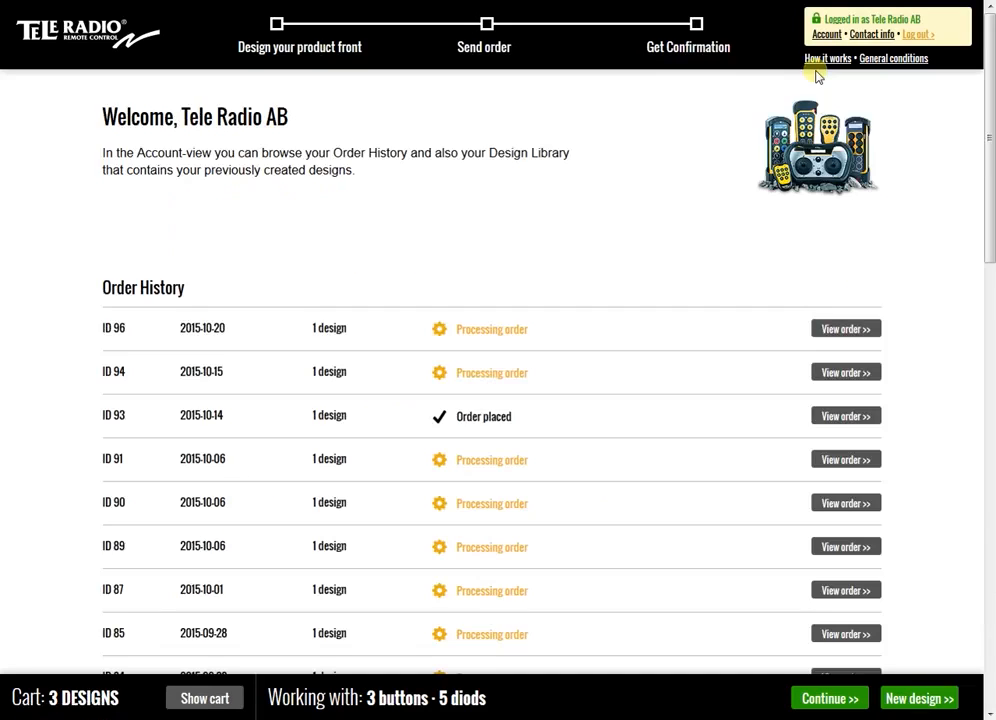